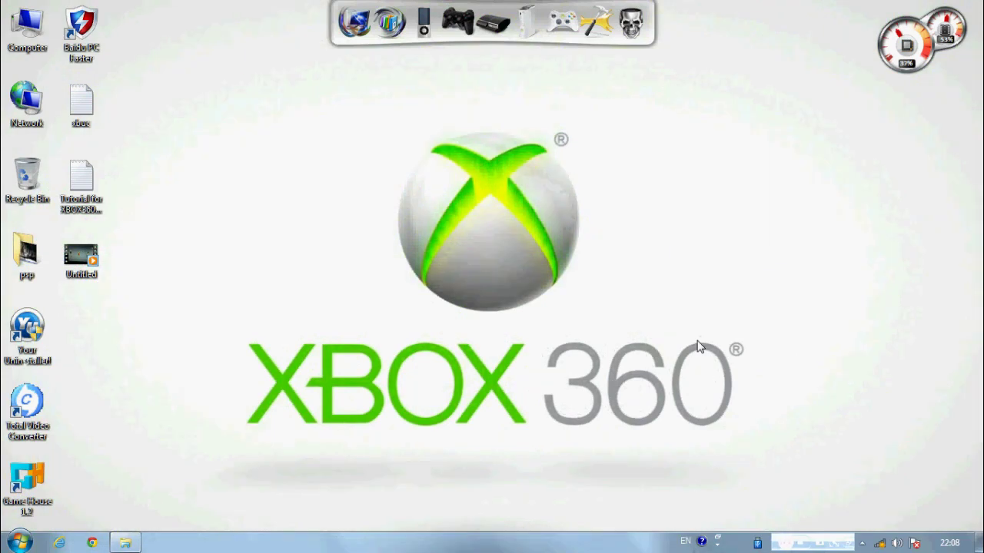
Open the Program folder and examine the general properties of the 360mpGui v1.0.2.3 shortcut
left_click(534, 31)
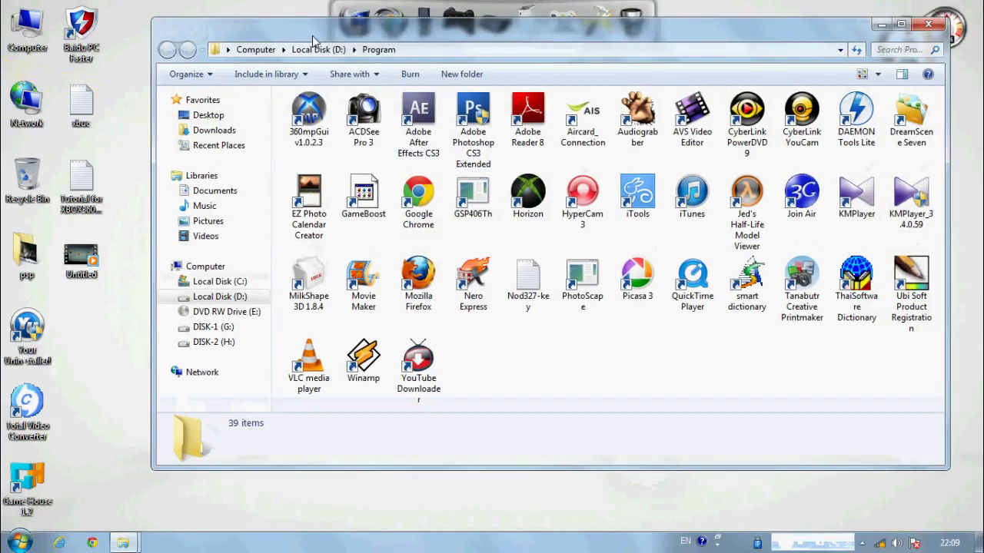
left_click_drag(312, 40, 329, 85)
right_click(332, 157)
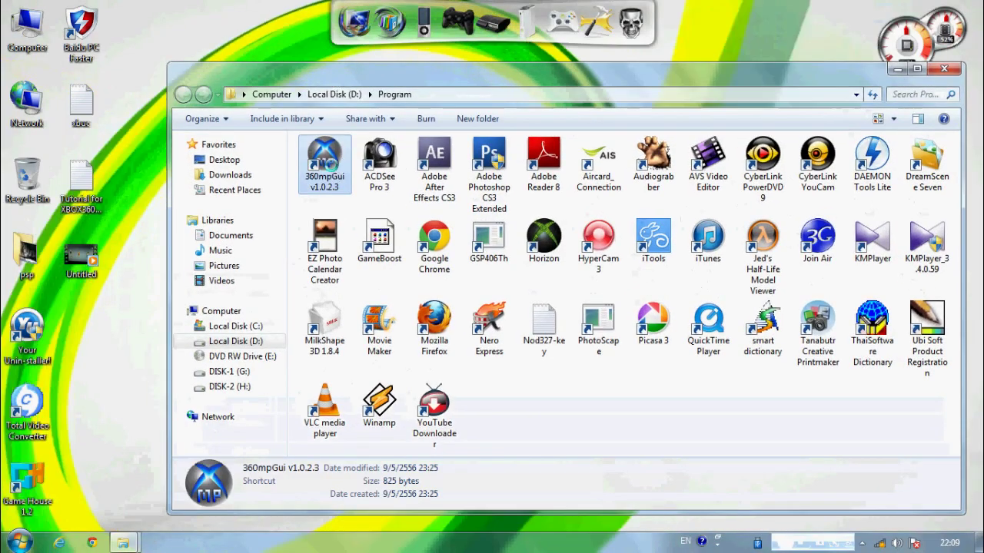
left_click(384, 521)
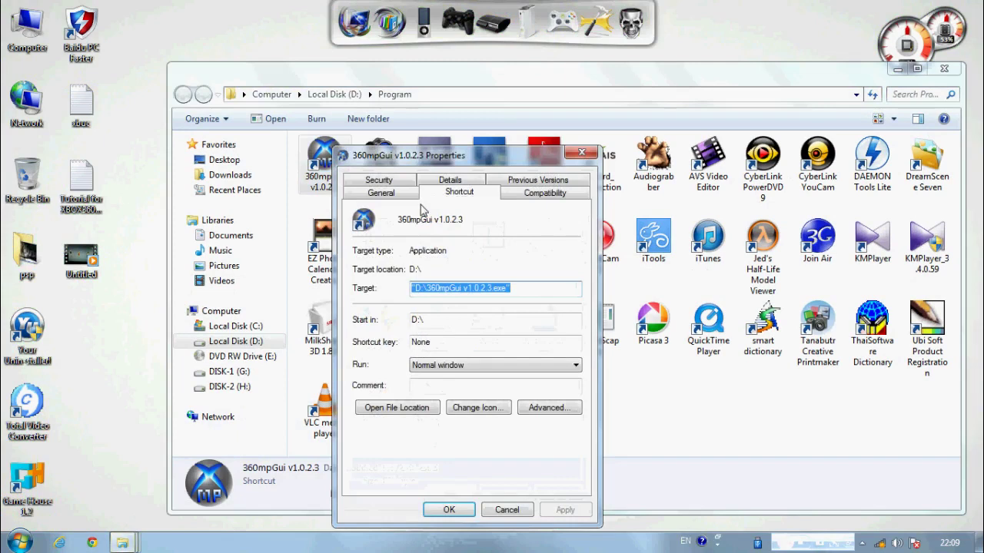
left_click(401, 199)
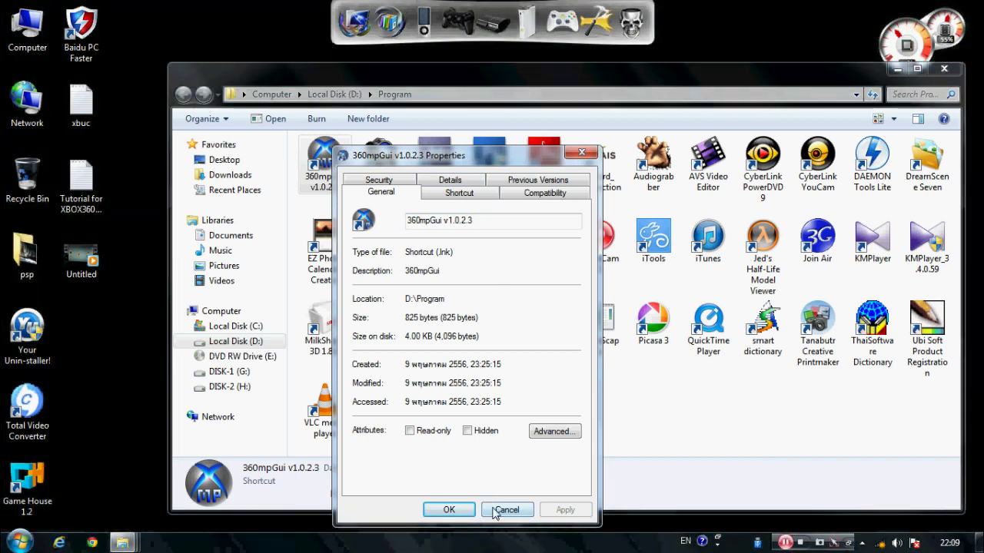
left_click(506, 510)
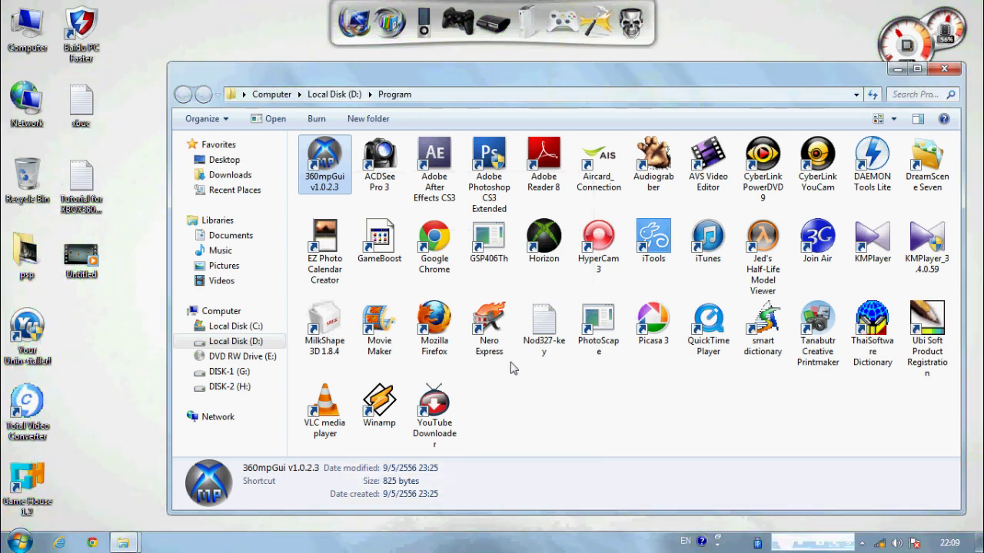
Examine the general properties of the Horizon shortcut in the Program folder
left_click(554, 240)
right_click(553, 240)
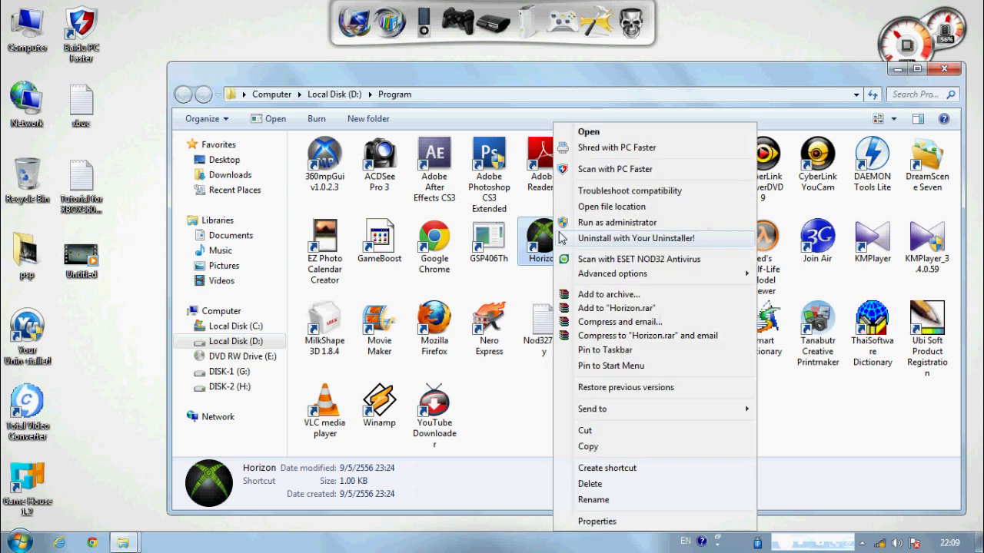
left_click(582, 523)
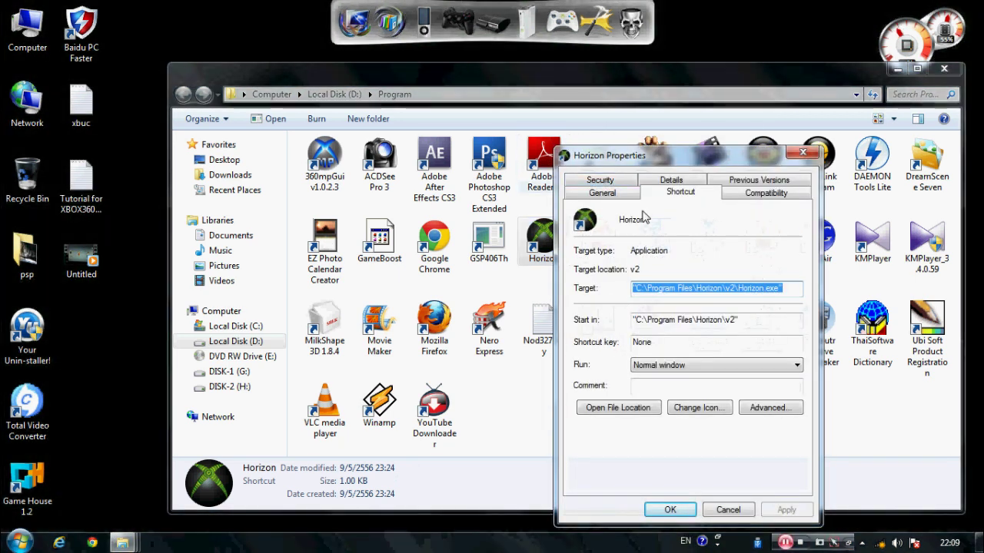
left_click(603, 192)
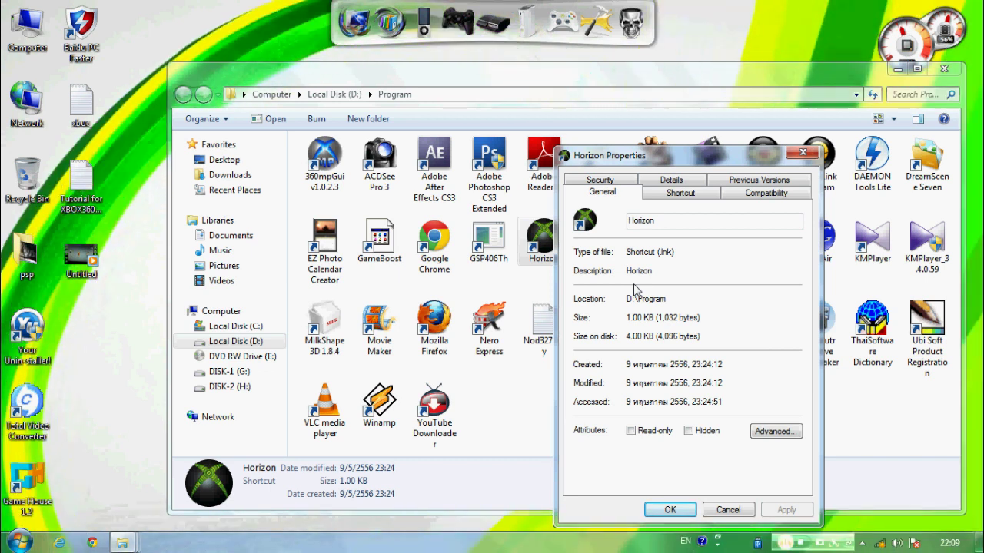
left_click(669, 509)
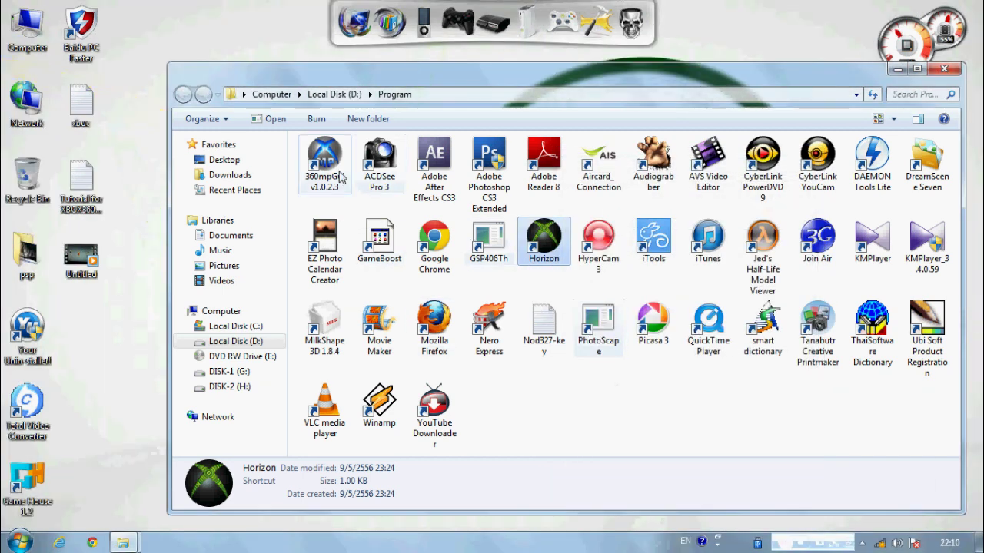
Minimize the Program folder window
left_click(342, 177)
left_click(543, 242)
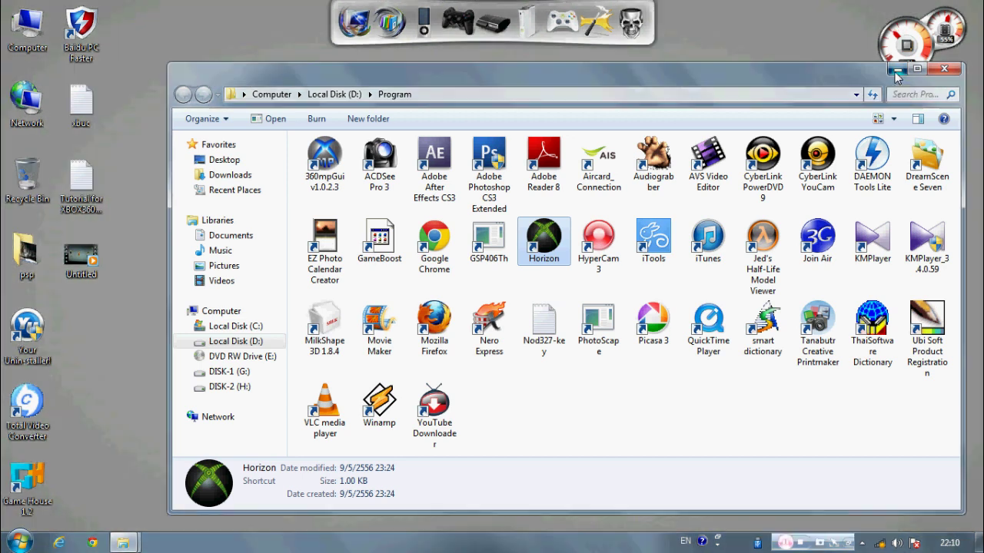
left_click(897, 72)
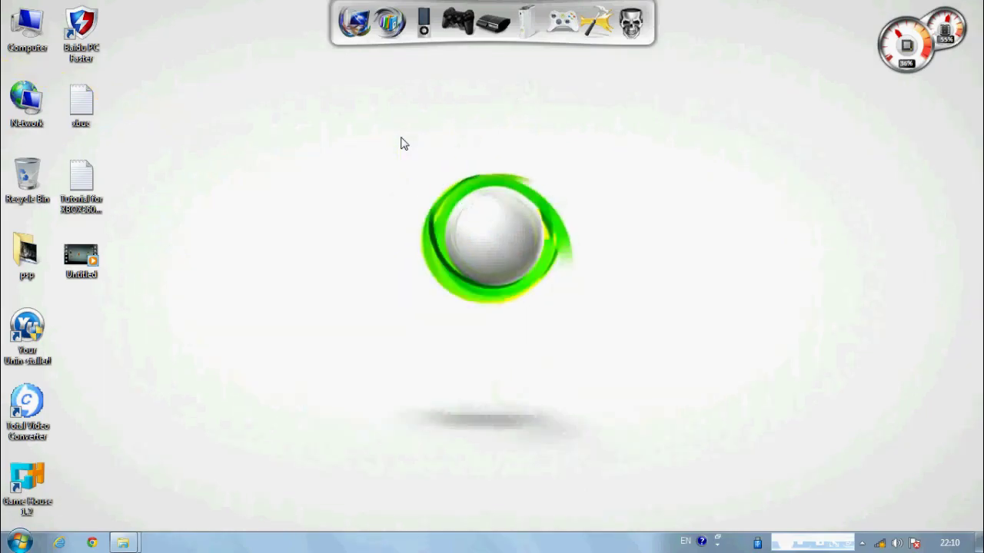
Launch 360mpGui v1.0.2.3 from the Program folder and show its Media-Info / Updates functions
mouse_move(123, 543)
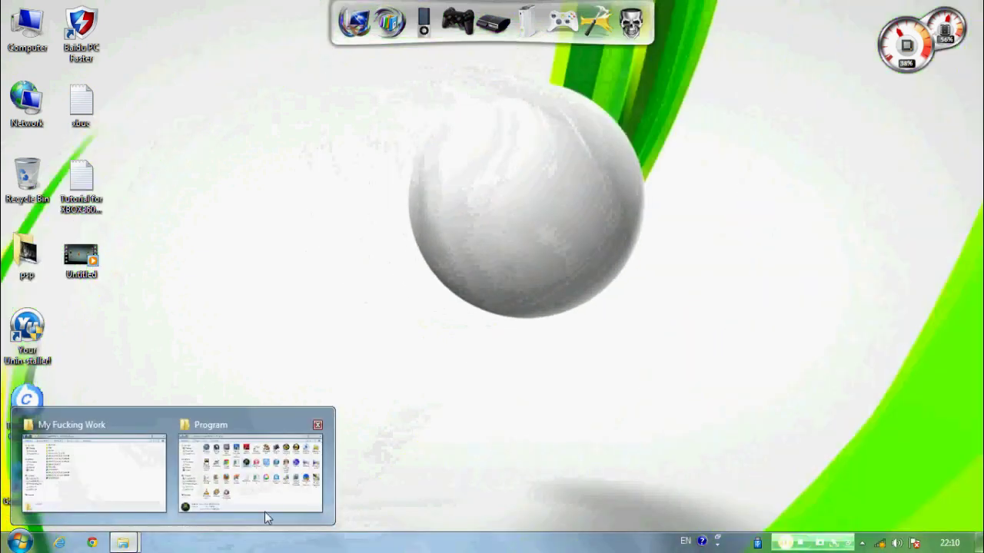
left_click(276, 509)
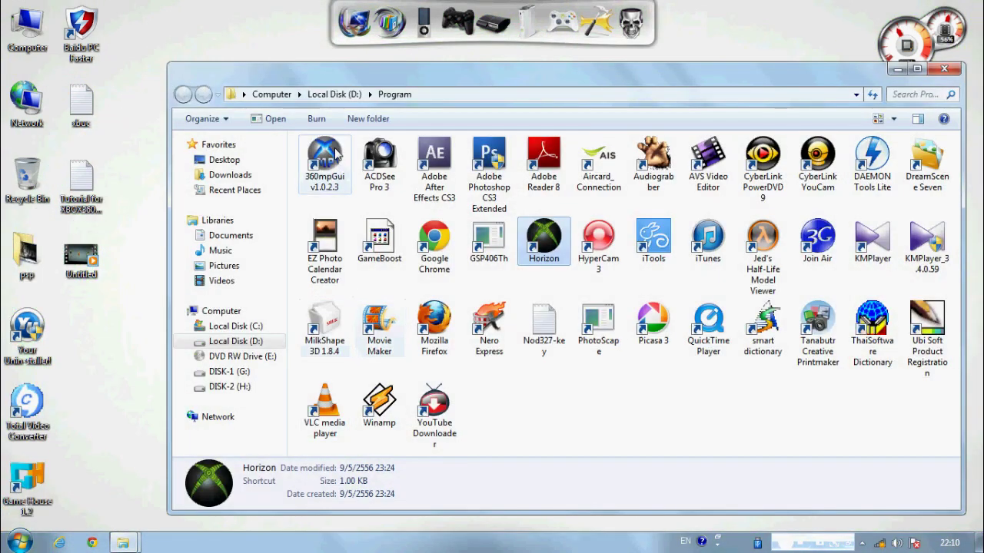
double_click(335, 155)
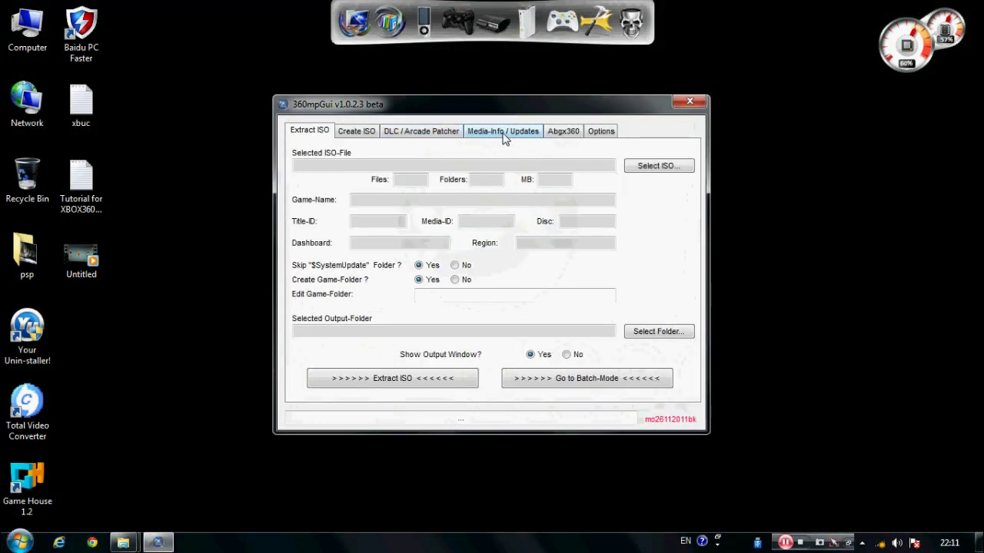
left_click(506, 137)
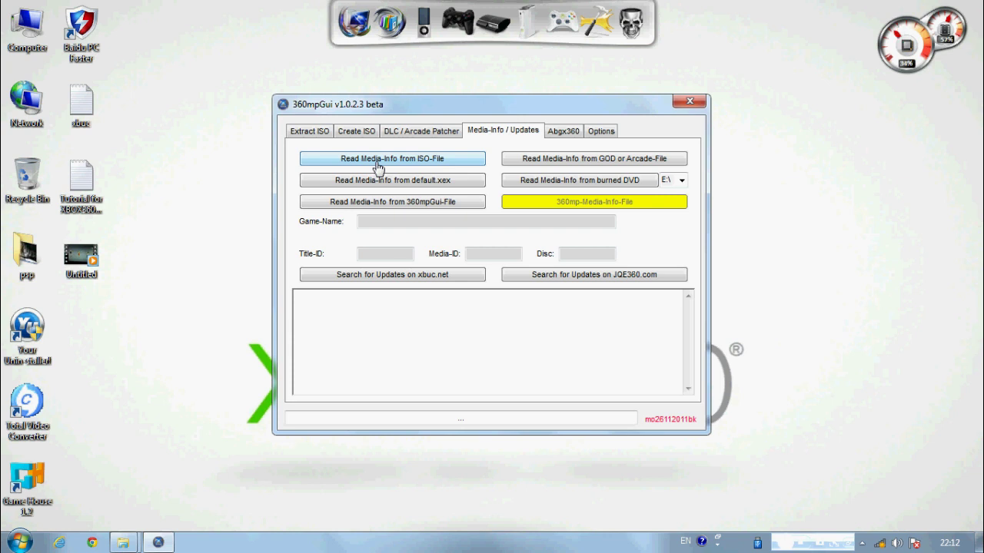
left_click(391, 166)
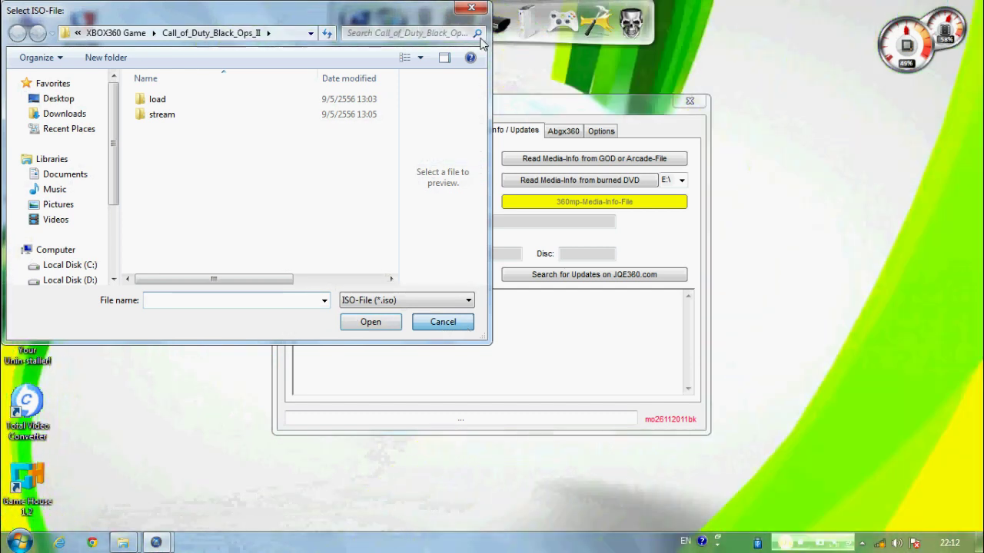
left_click(464, 326)
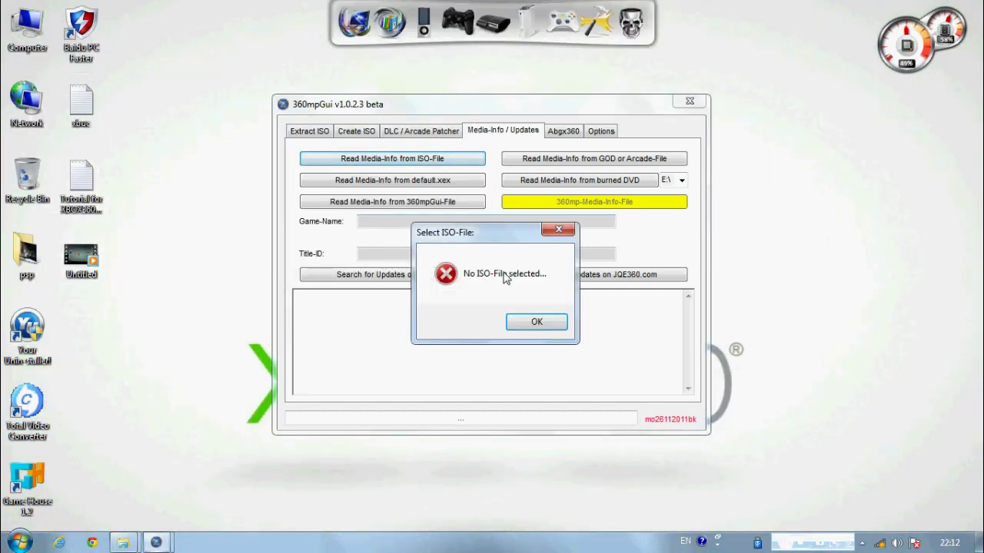
left_click(521, 326)
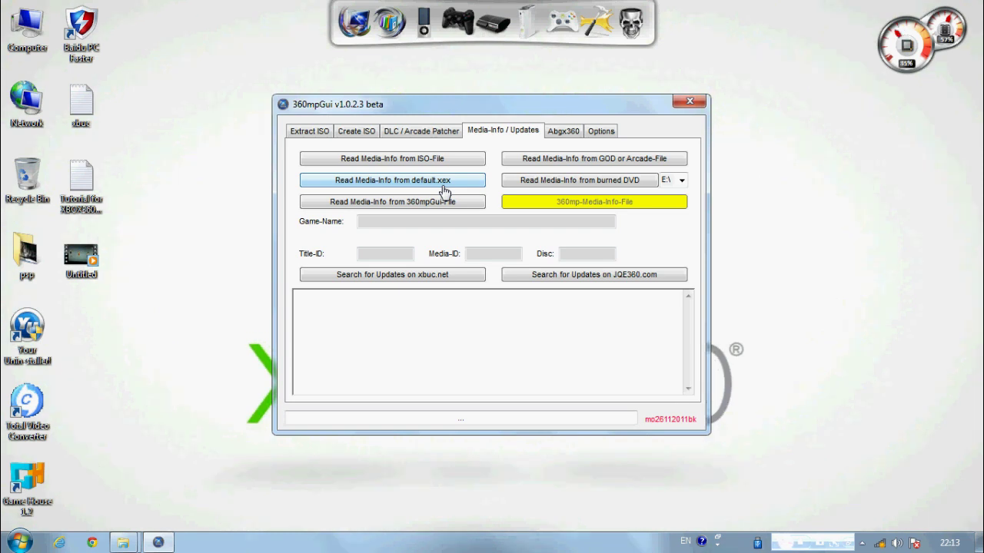
left_click(444, 190)
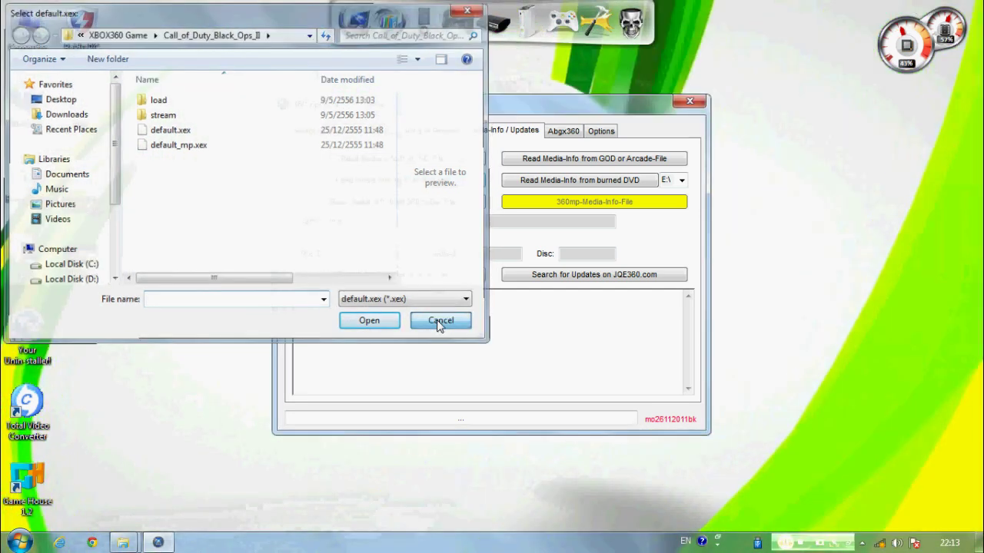
left_click(440, 323)
left_click(534, 322)
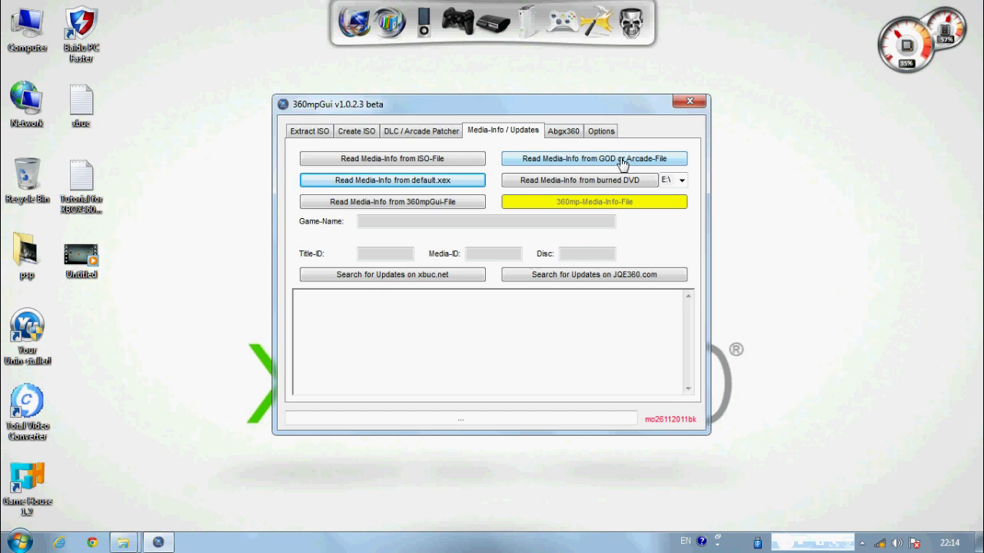
left_click(621, 164)
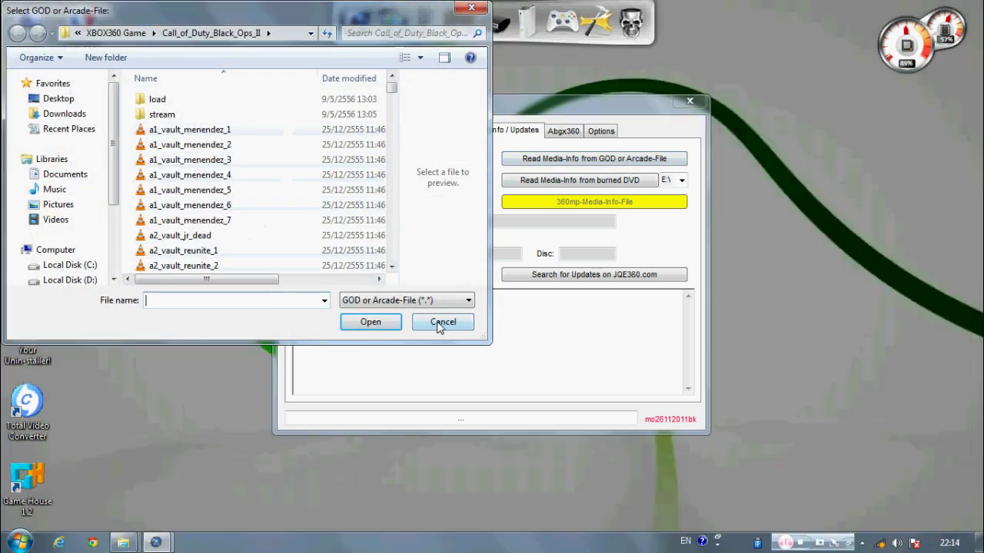
left_click(440, 326)
left_click(542, 323)
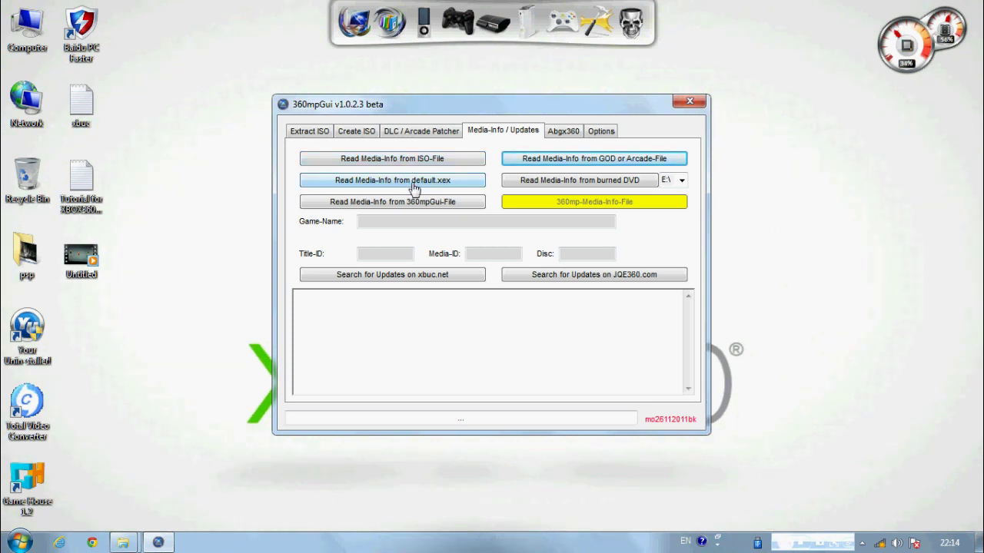
Read the media info from default.xex in the Call_of_Duty_Black_Ops_II folder under XBOX360 Game on DISK-2 (H:)
left_click(414, 188)
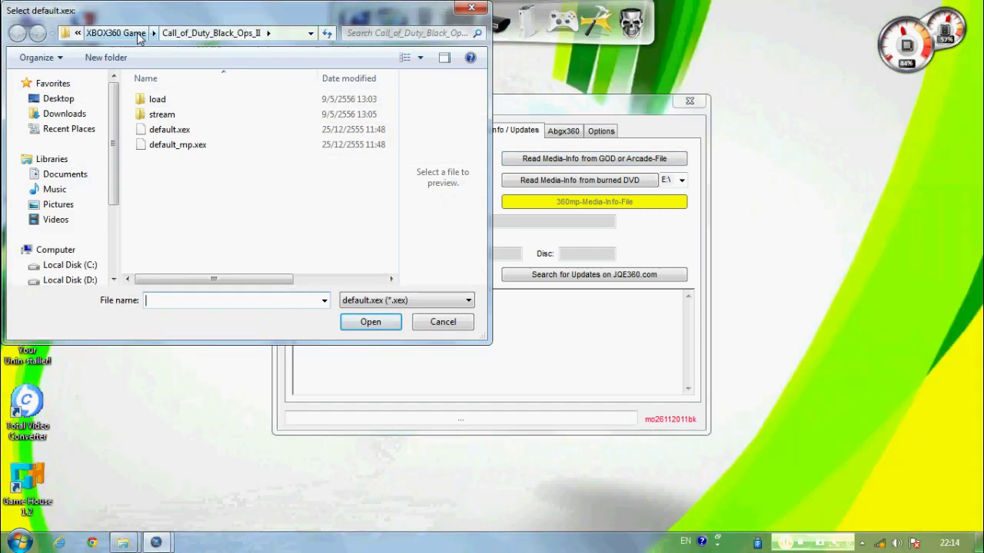
left_click(137, 33)
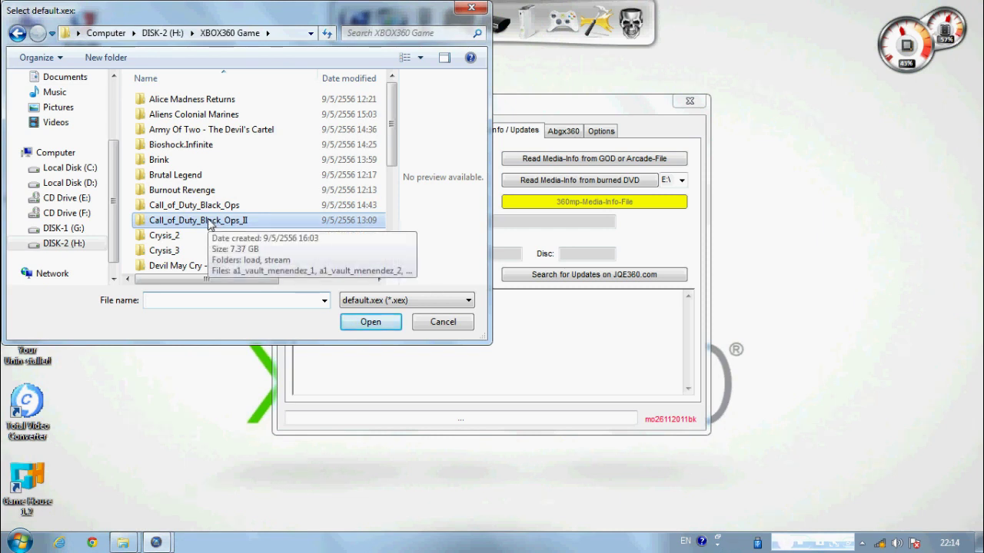
double_click(199, 221)
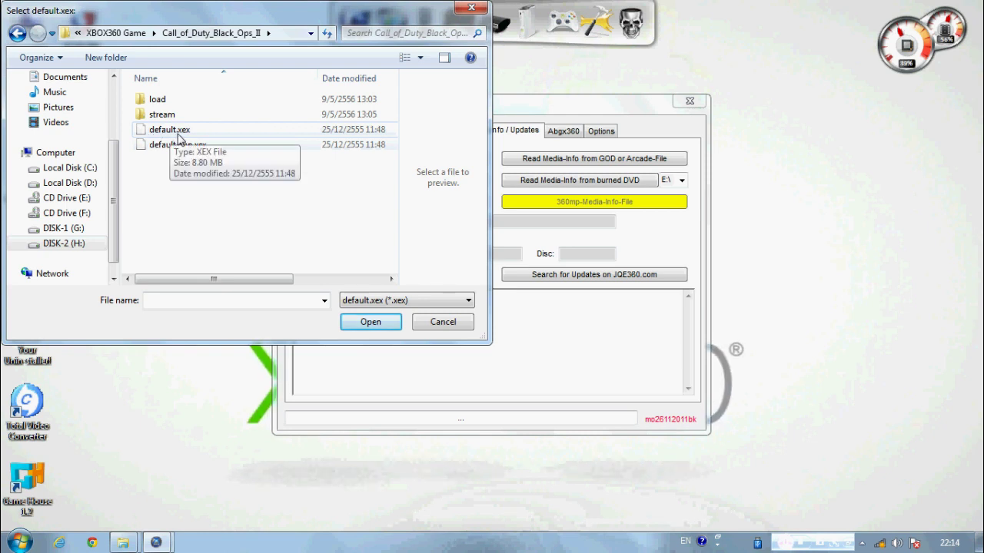
left_click(178, 136)
left_click(351, 322)
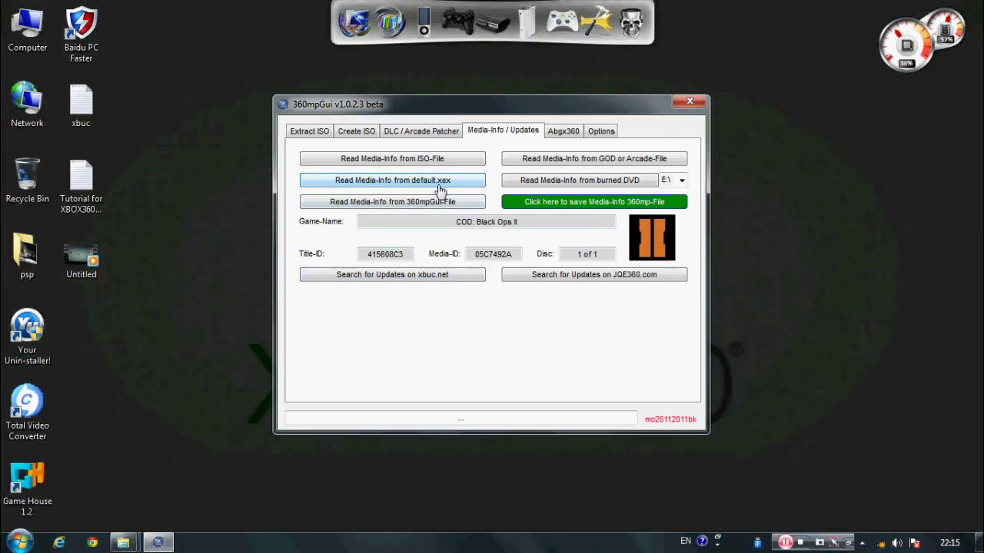
left_click(440, 184)
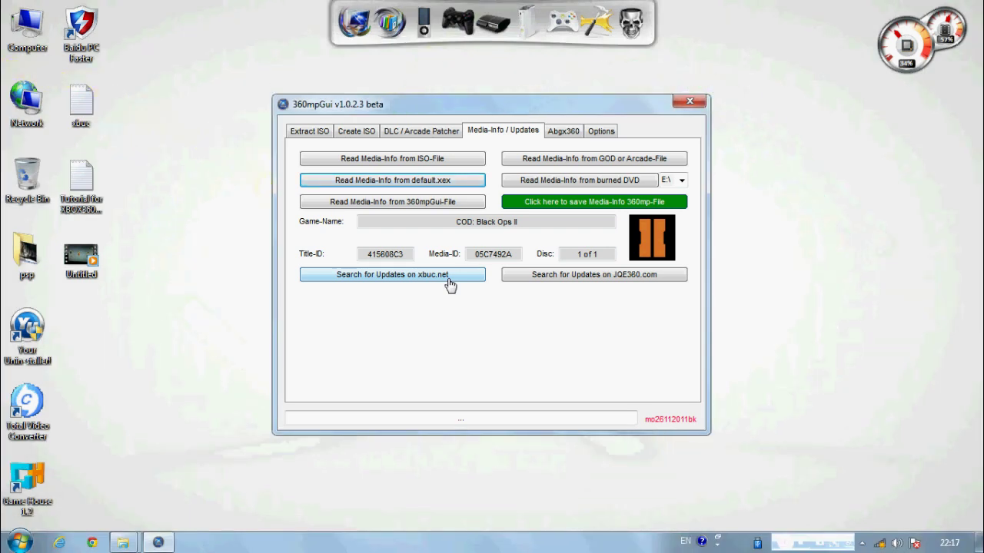
left_click(785, 545)
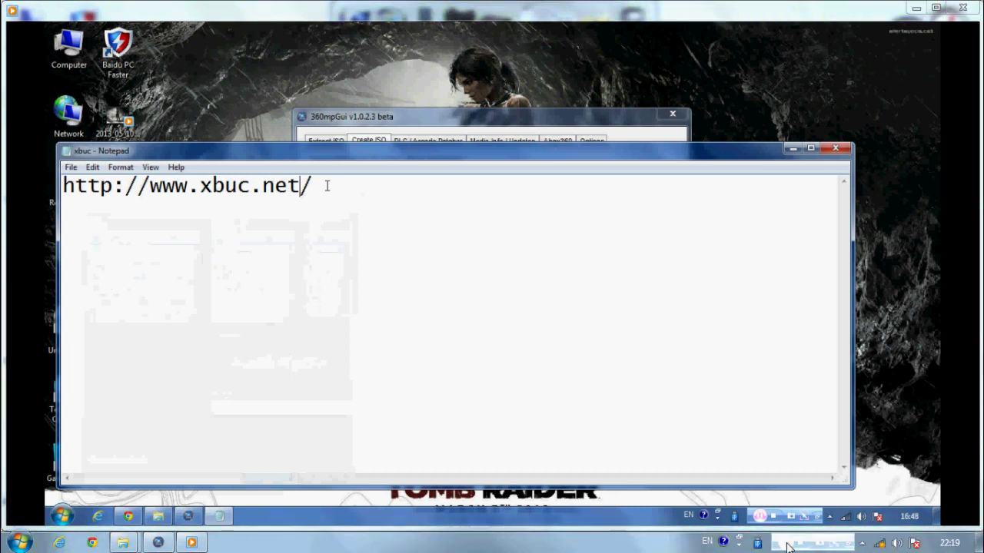
mouse_move(763, 496)
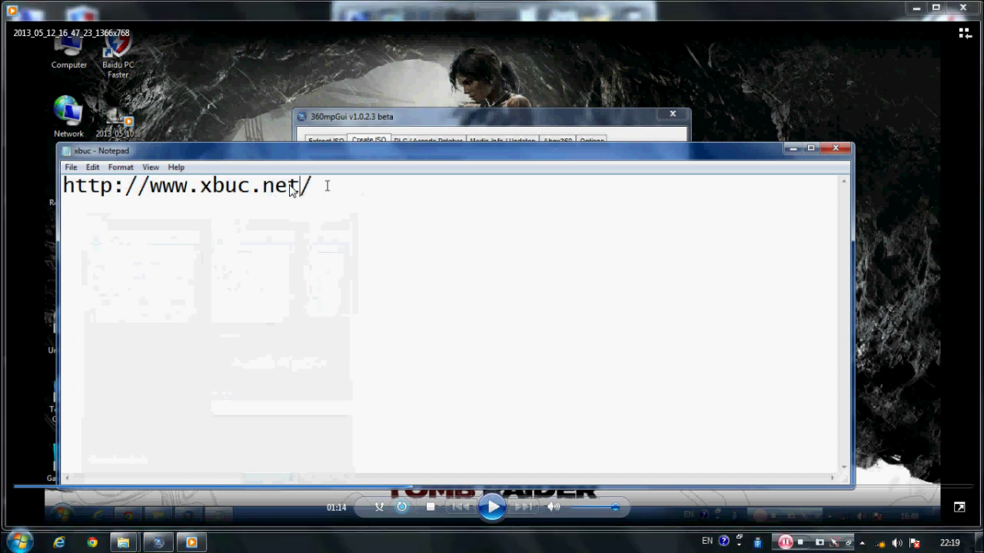
left_click(444, 487)
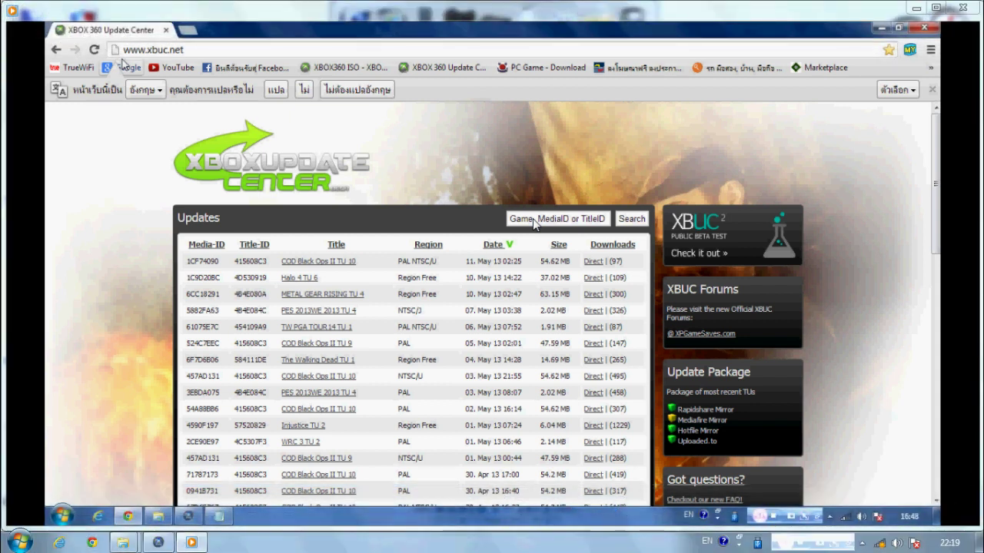
mouse_move(536, 232)
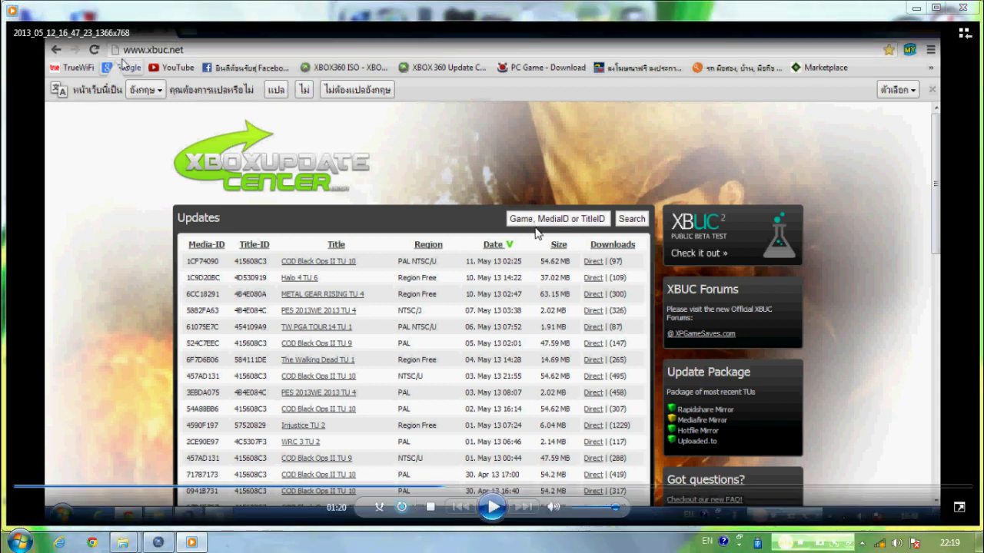
left_click(464, 486)
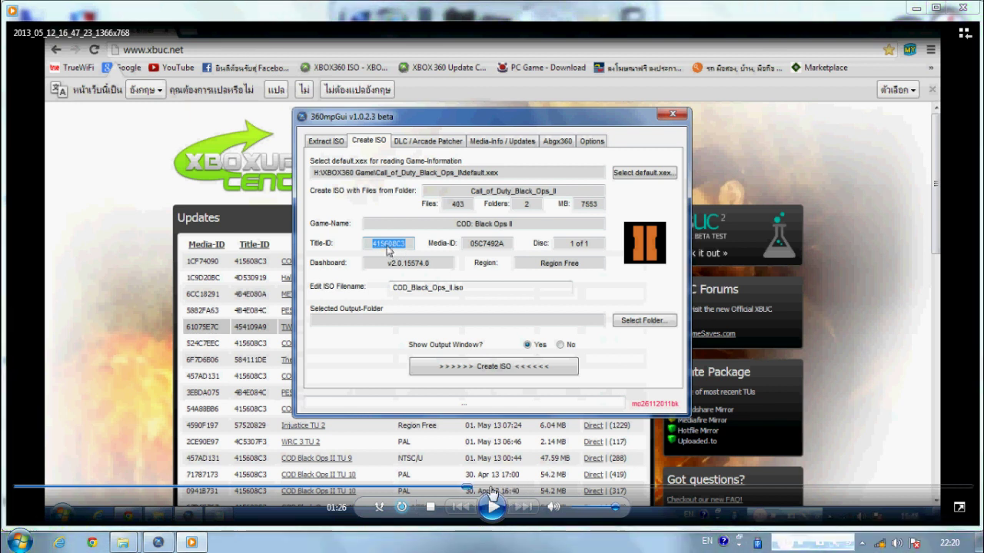
left_click(491, 487)
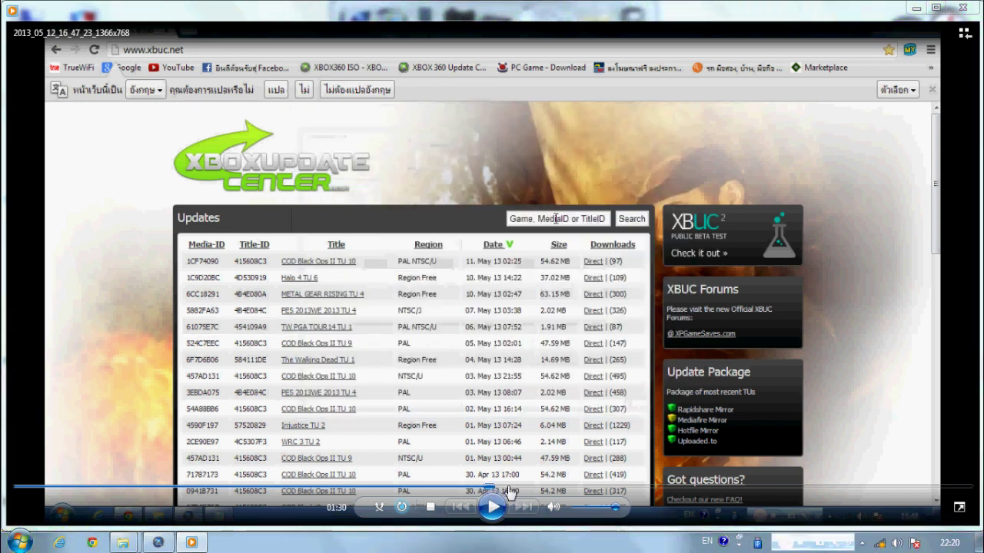
left_click(514, 487)
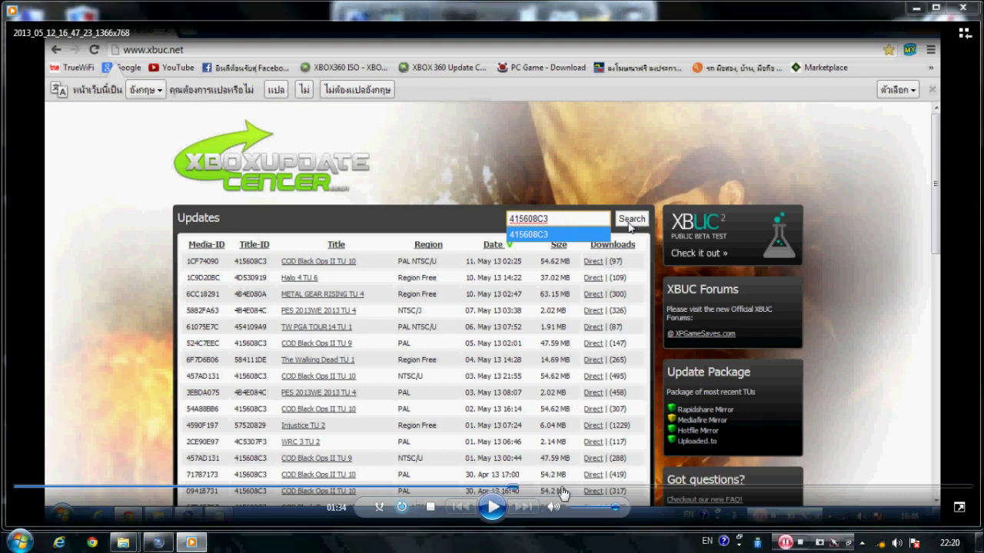
Examine the clip's xbuc.net results for 415608C3, matching Media-ID 05C7492A to its COD Black Ops II TU 10 entry and Direct download
left_click(513, 487)
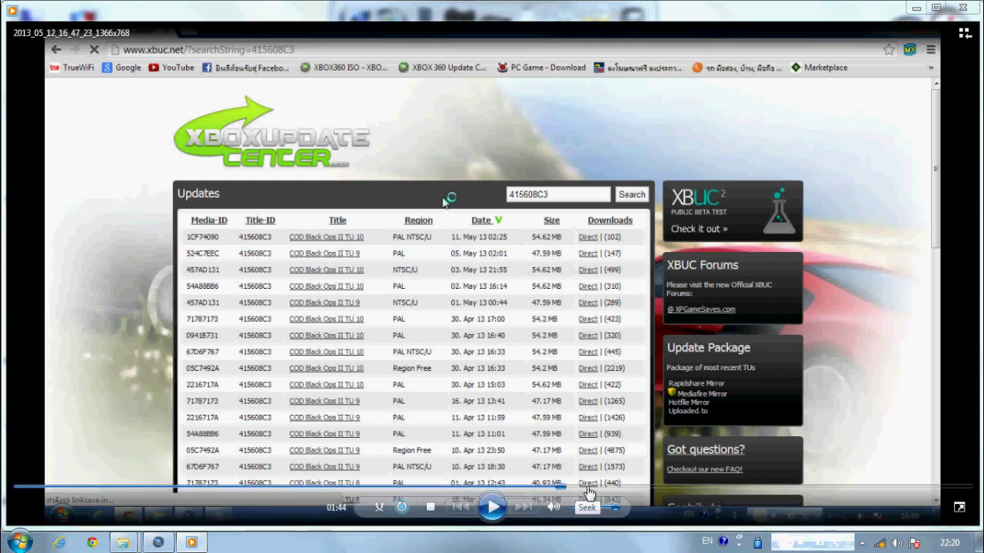
left_click(599, 489)
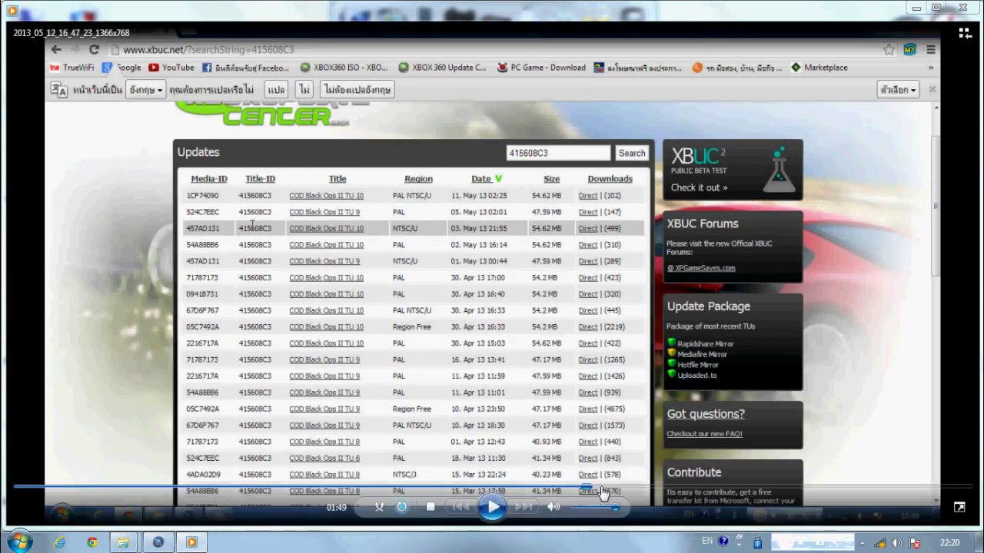
left_click(630, 489)
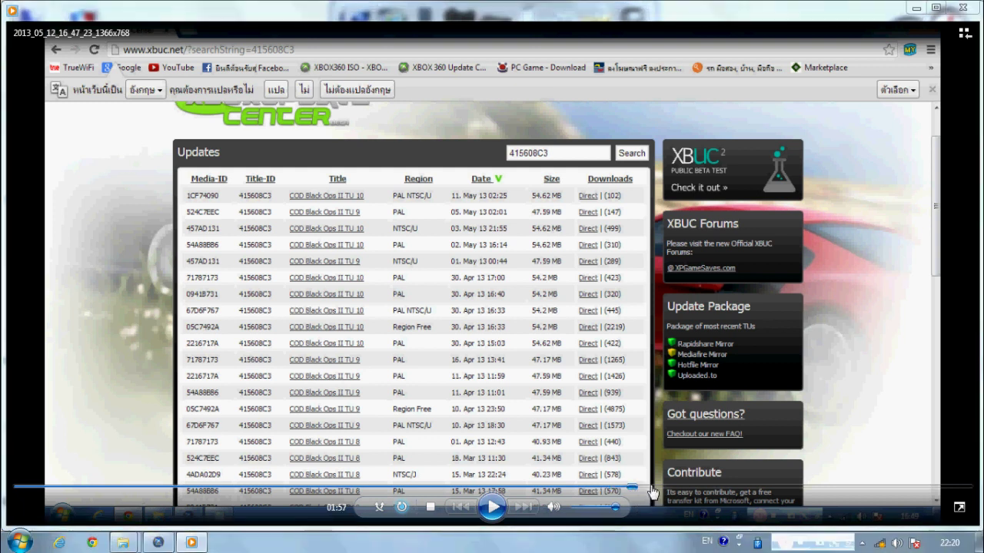
left_click(651, 489)
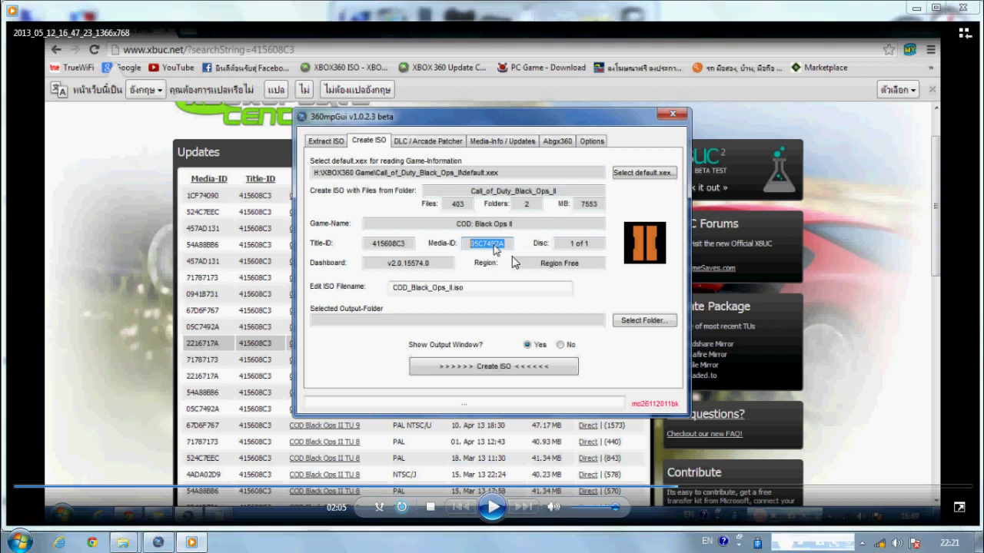
left_click(697, 488)
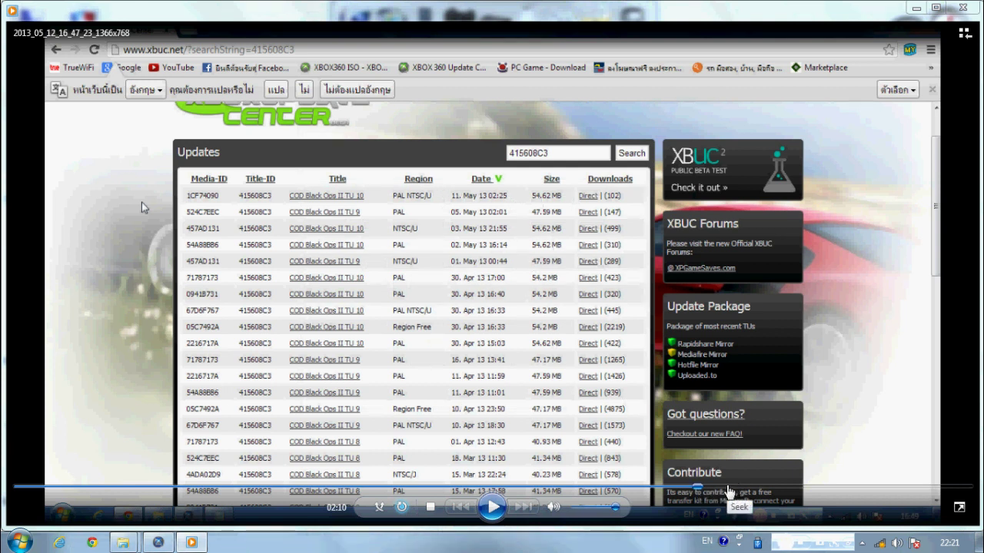
left_click(728, 489)
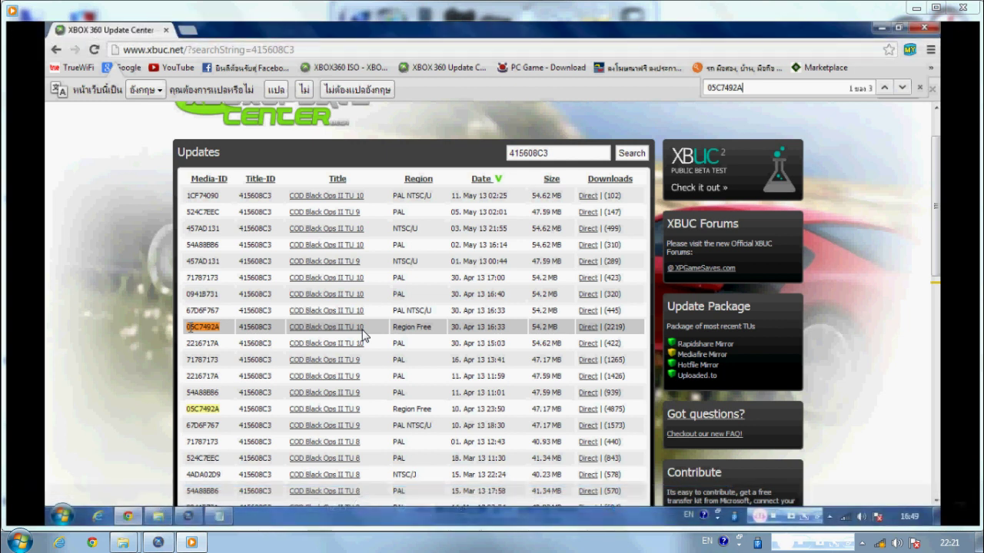
mouse_move(408, 332)
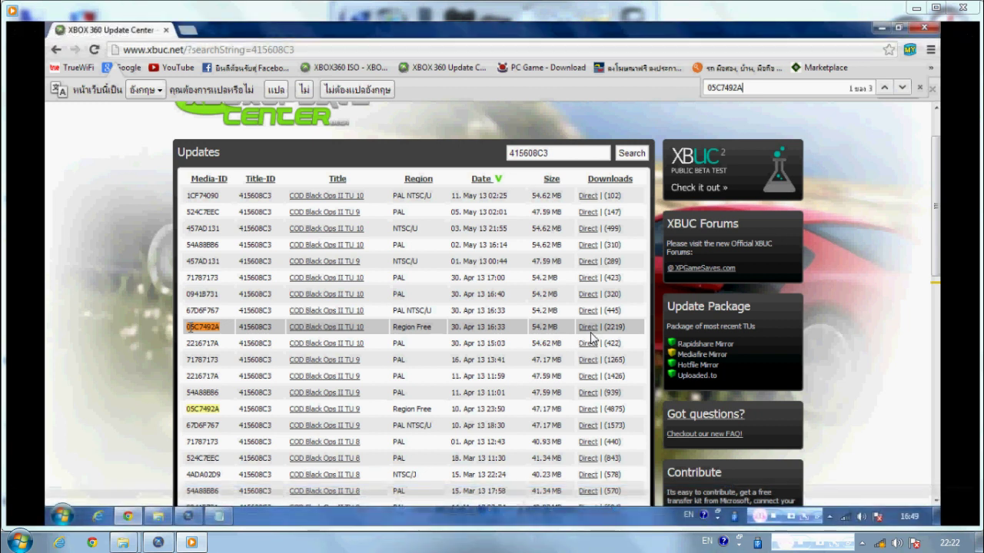
mouse_move(596, 336)
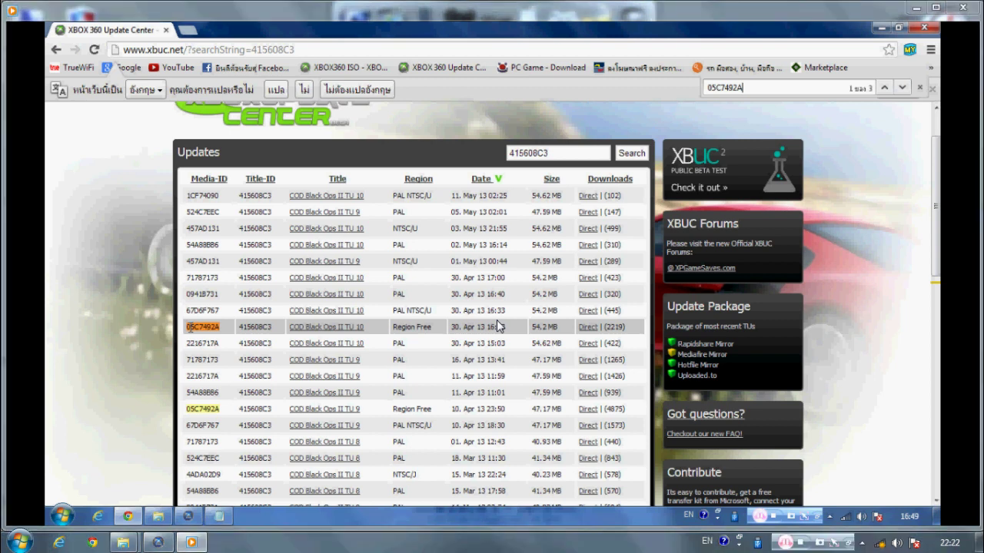
Minimize the video player and the folder window on Local Disk (D:), and close 360mpGui
left_click(916, 9)
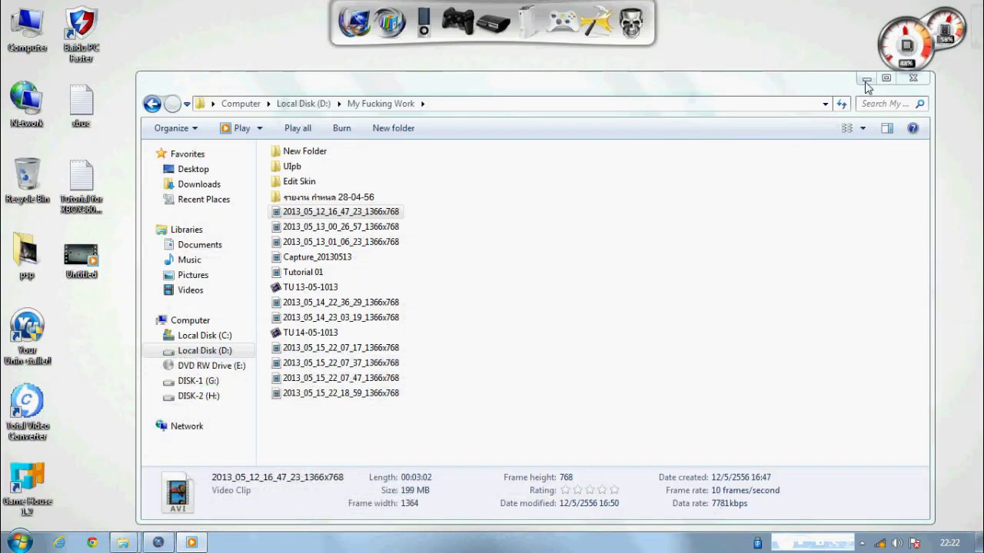
left_click(866, 81)
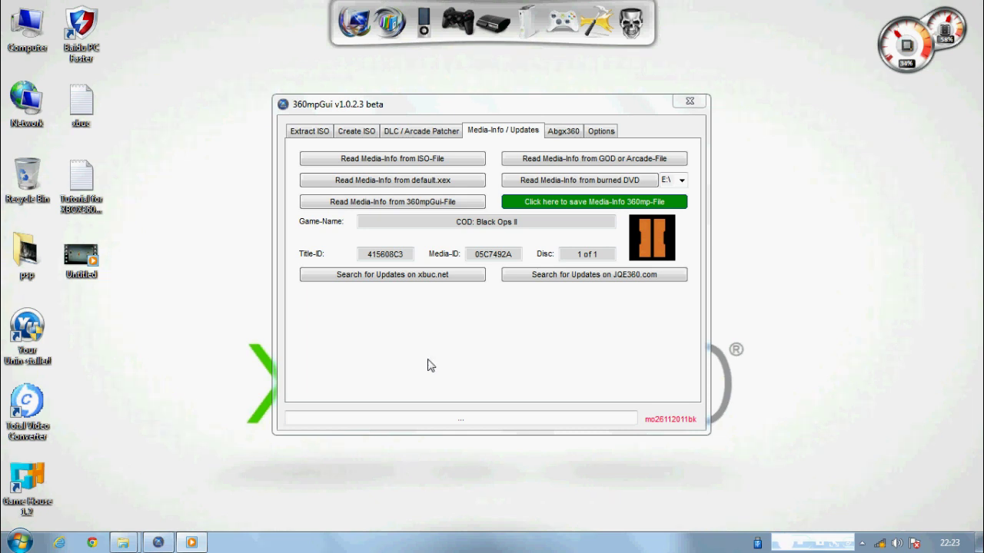
left_click(689, 101)
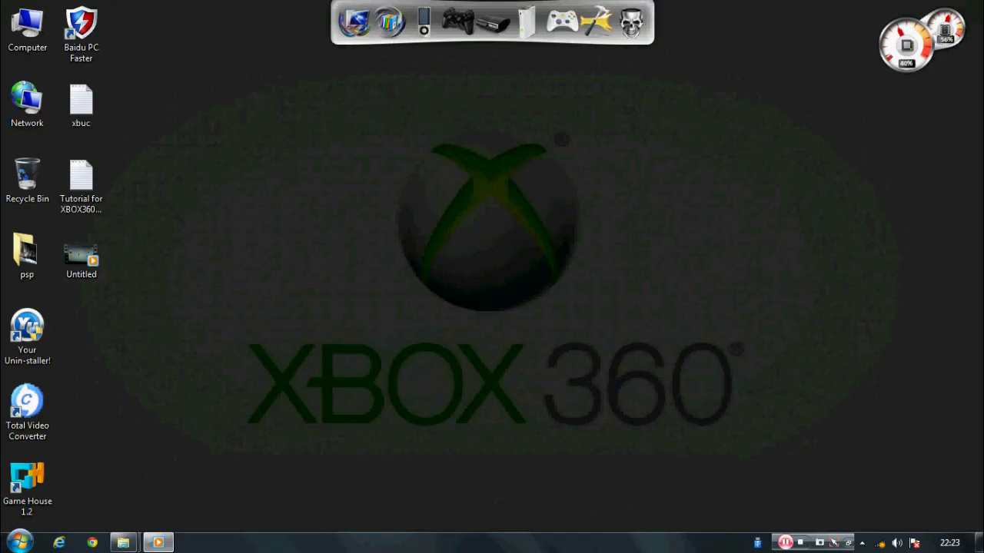
Bring back the Program folder and launch Horizon from it
mouse_move(137, 544)
left_click(292, 477)
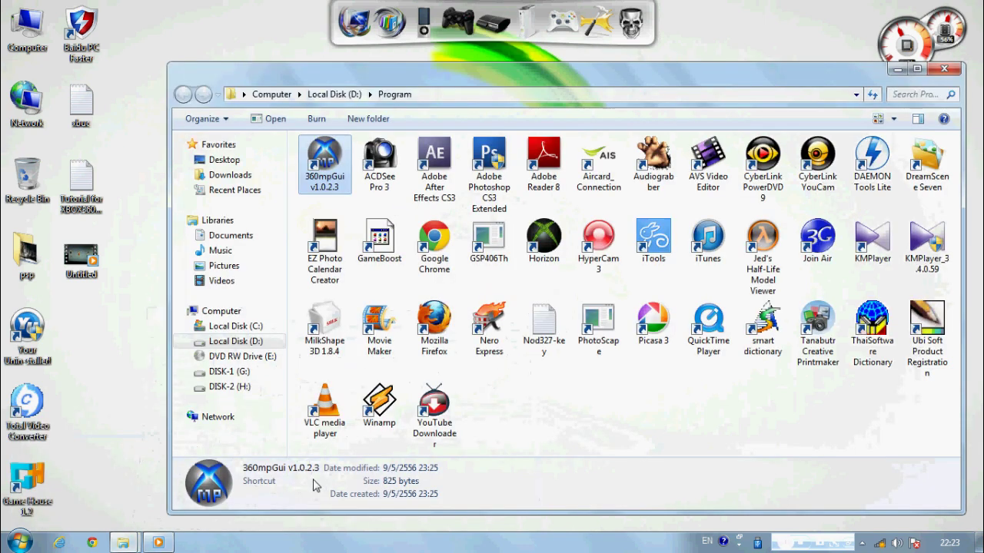
double_click(557, 240)
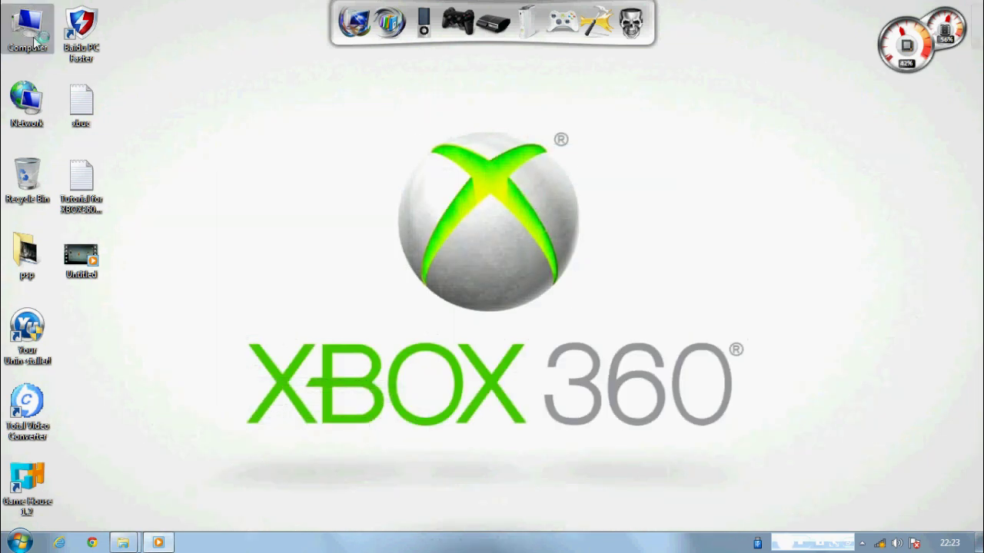
Open the DLC folder inside Xbox360 on DISK-1 (G:) and minimize its window
double_click(31, 31)
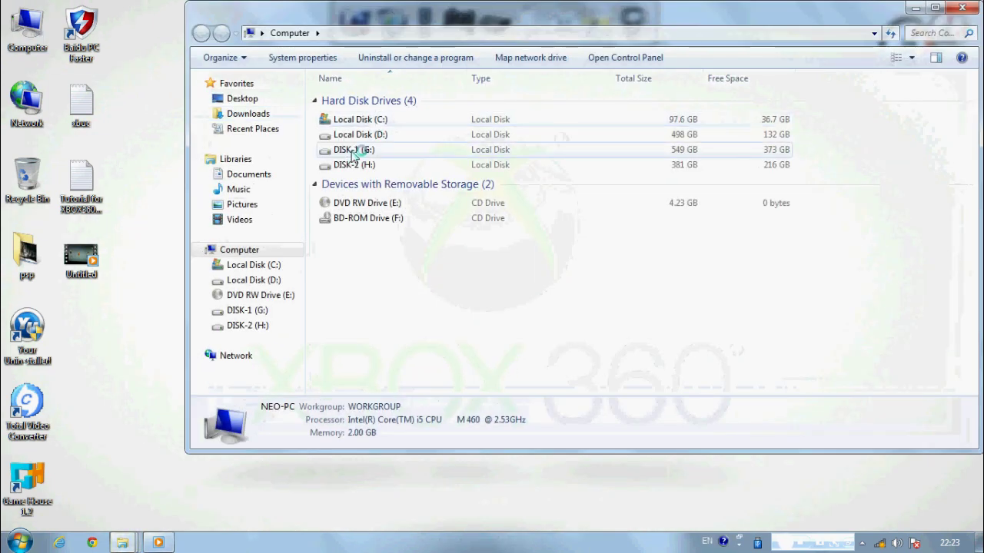
double_click(362, 149)
left_click_drag(393, 15, 227, 90)
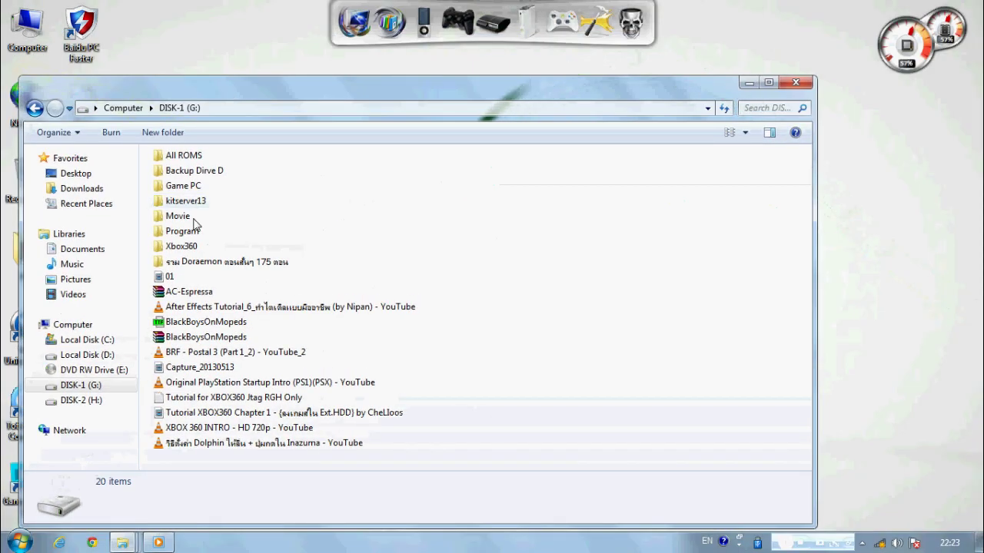
double_click(183, 244)
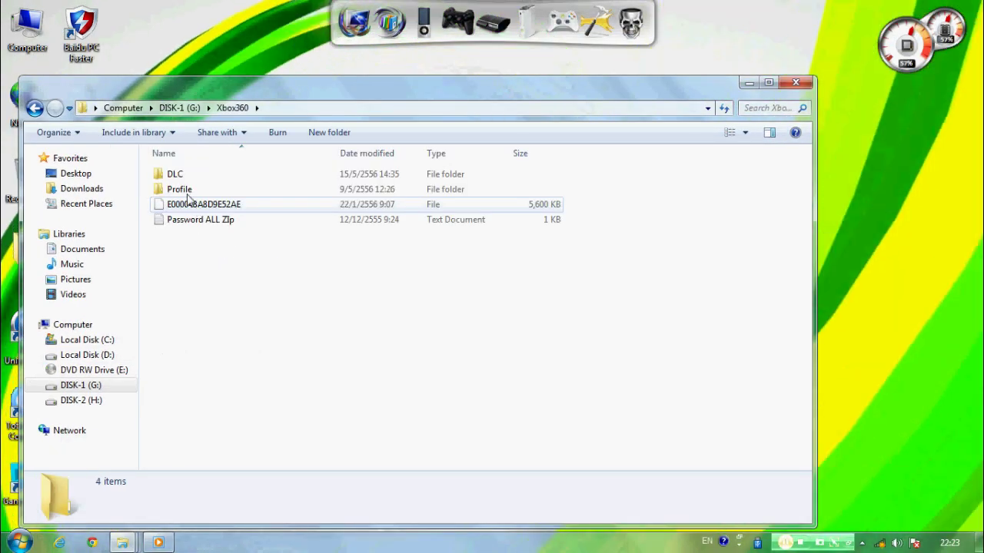
left_click(178, 175)
left_click_drag(286, 85, 276, 81)
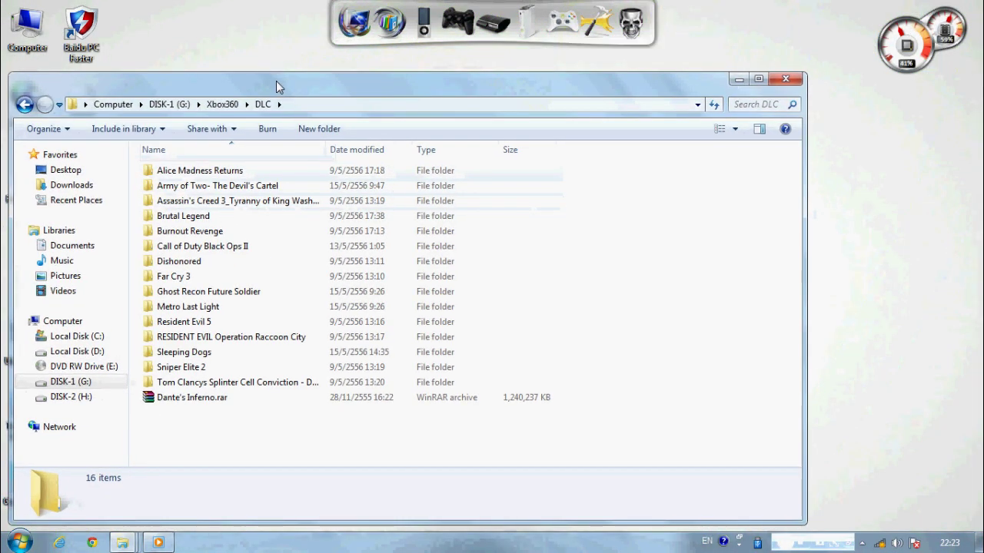
left_click(738, 80)
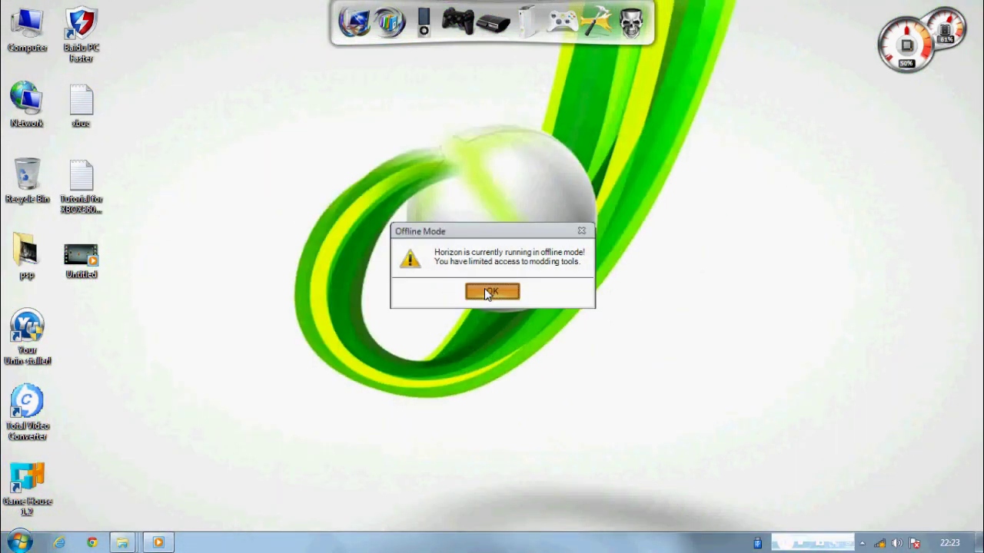
Dismiss Horizon's Offline Mode notice and reposition the Horizon window on the desktop
left_click(486, 291)
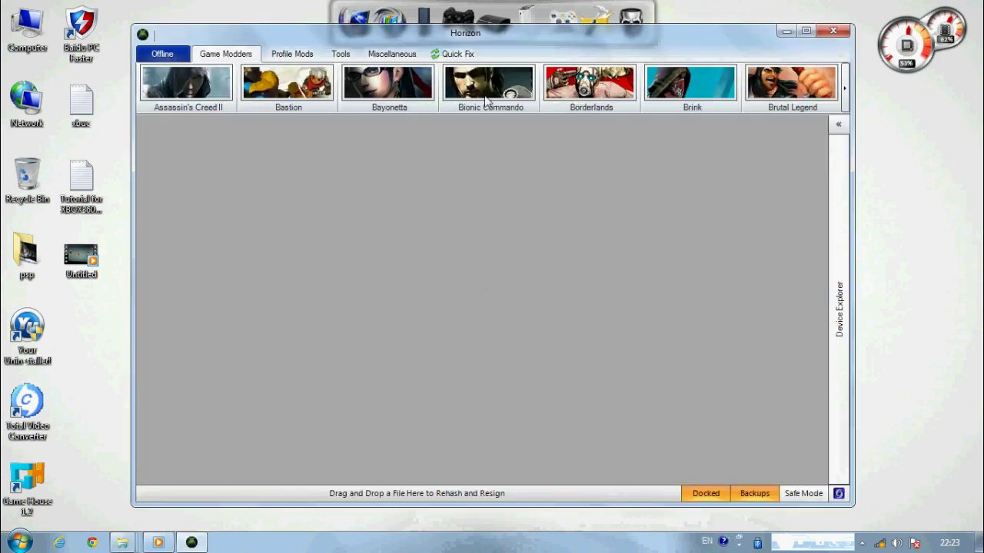
left_click_drag(522, 33, 678, 18)
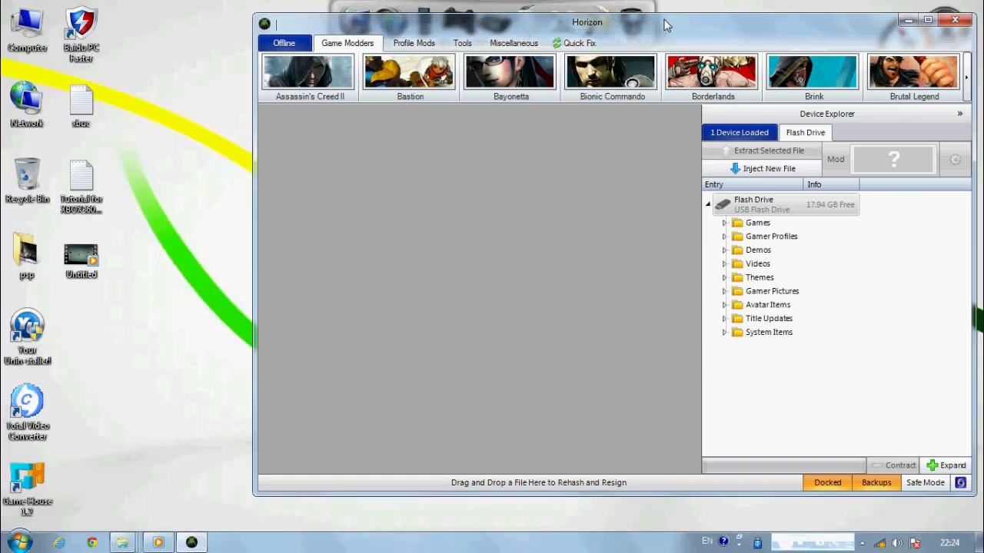
left_click_drag(664, 25, 668, 25)
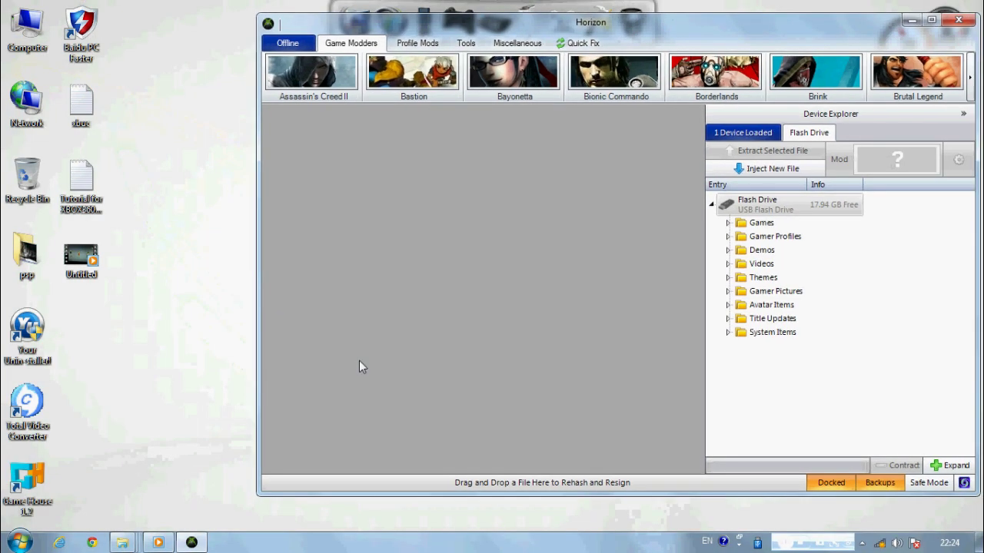
Restore the DLC folder window and open the Call of Duty Black Ops II folder
mouse_move(122, 542)
left_click(409, 508)
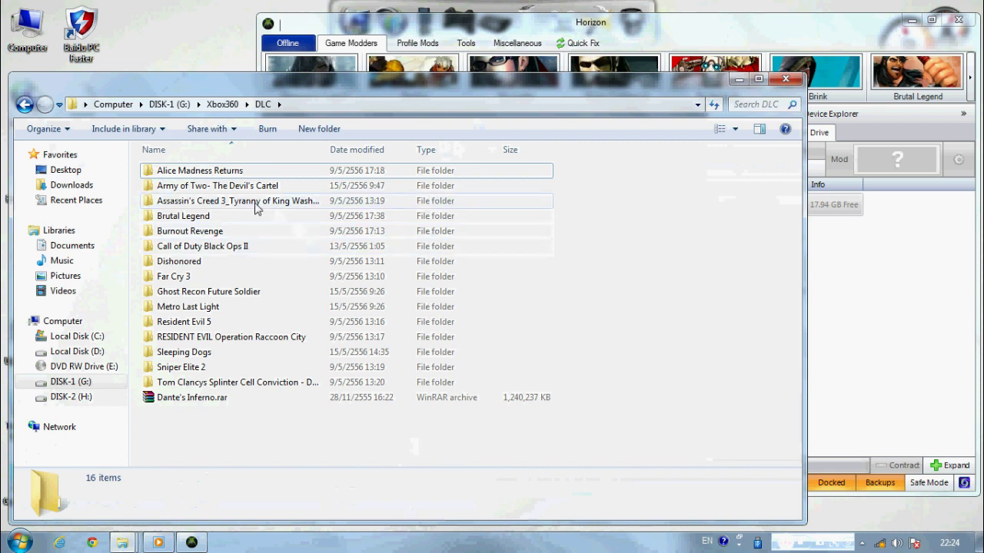
double_click(217, 247)
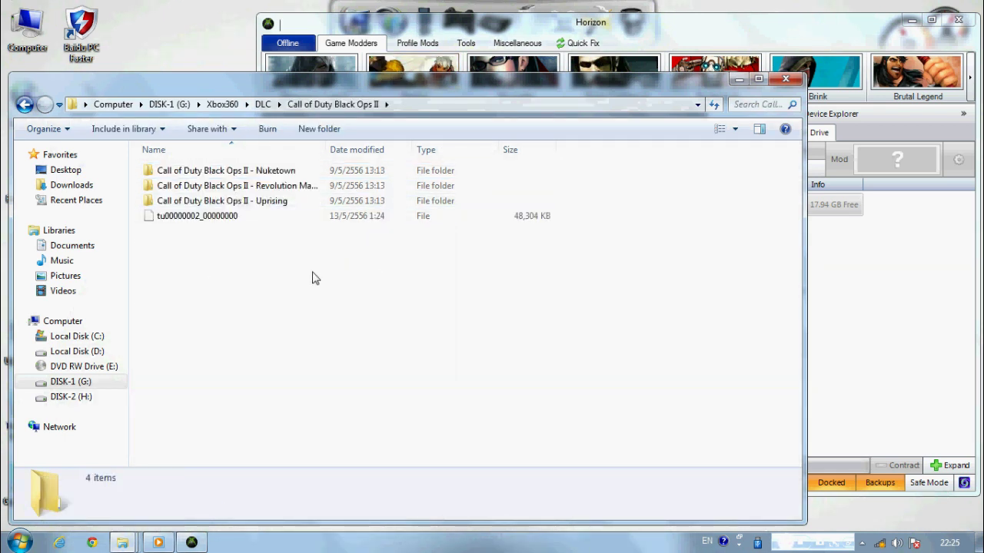
Examine the full file name and general properties of the title update file tu00000002_00000000, and close its properties
left_click(184, 217)
right_click(185, 217)
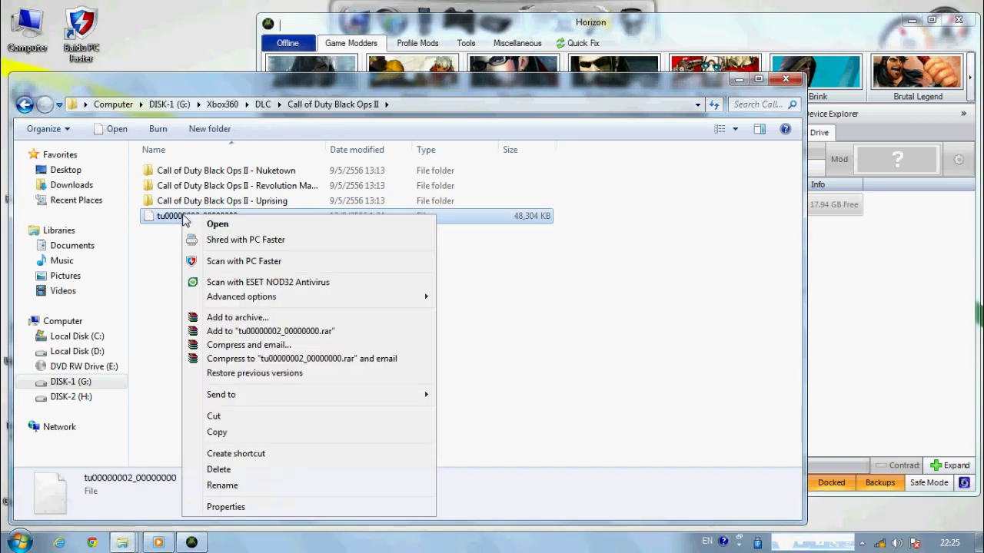
left_click(214, 508)
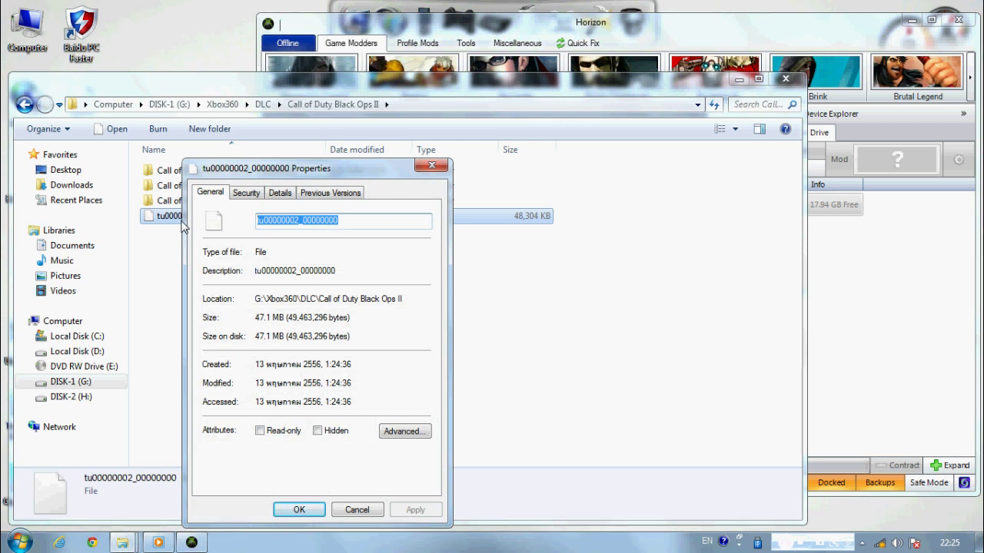
left_click_drag(323, 169, 448, 158)
left_click(385, 210)
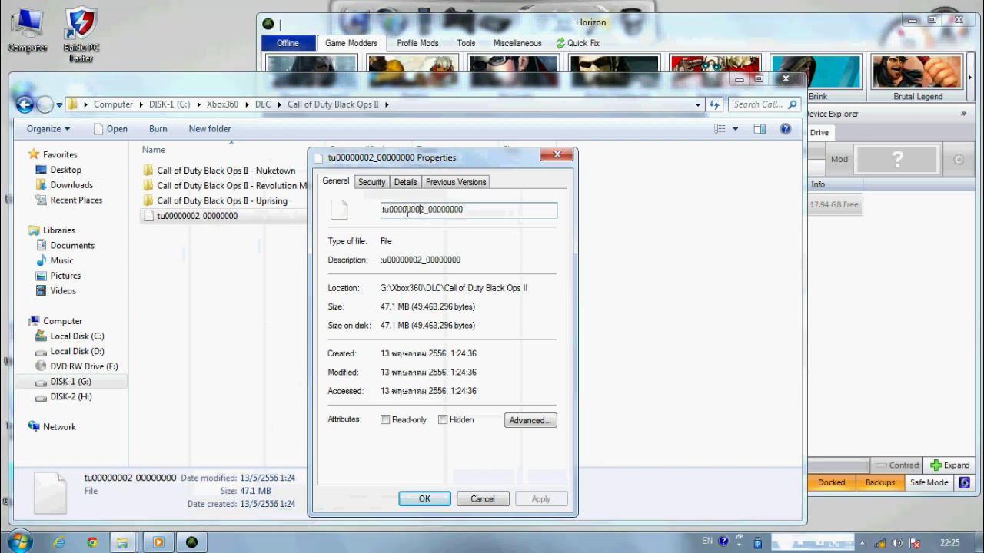
left_click_drag(398, 219, 369, 209)
left_click(450, 211)
left_click(456, 212)
left_click(398, 219)
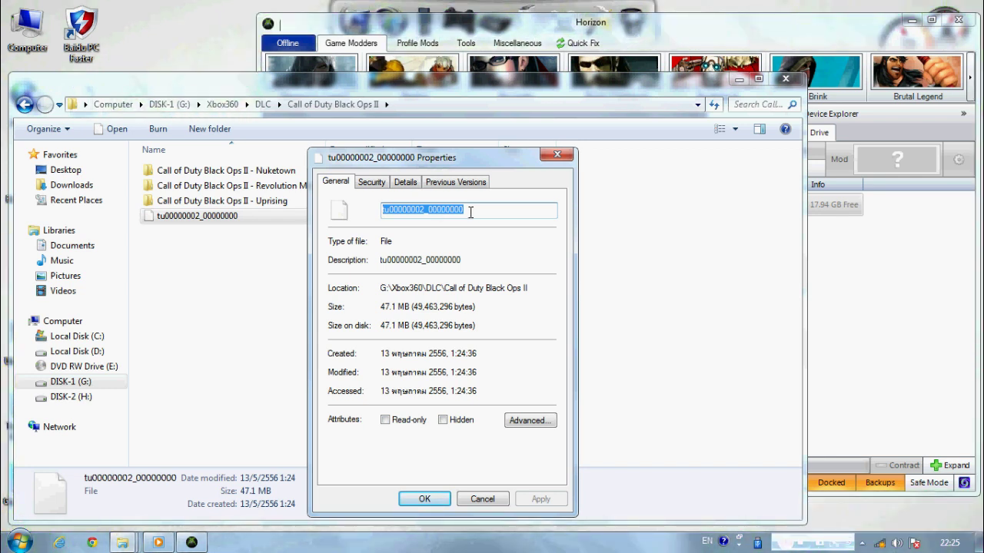
left_click(428, 498)
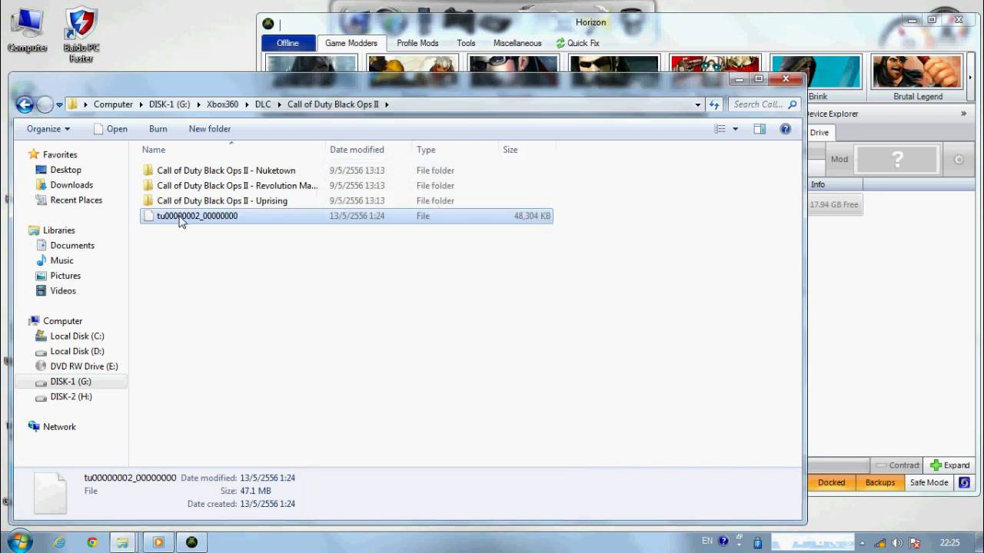
Transfer tu00000002_00000000 to the Flash Drive in Horizon, overwriting the existing COD: Black Ops II title update
left_click_drag(182, 222, 869, 253)
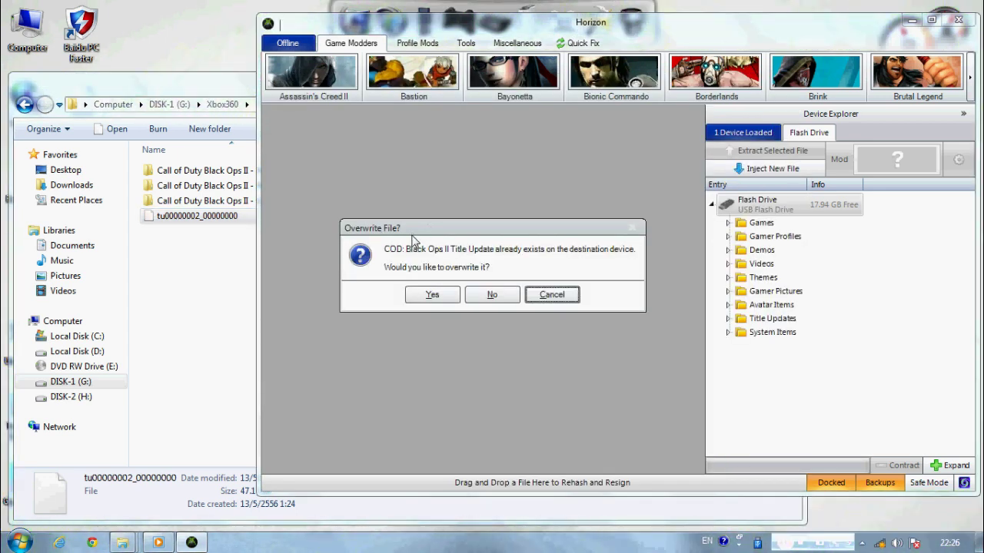
left_click(429, 296)
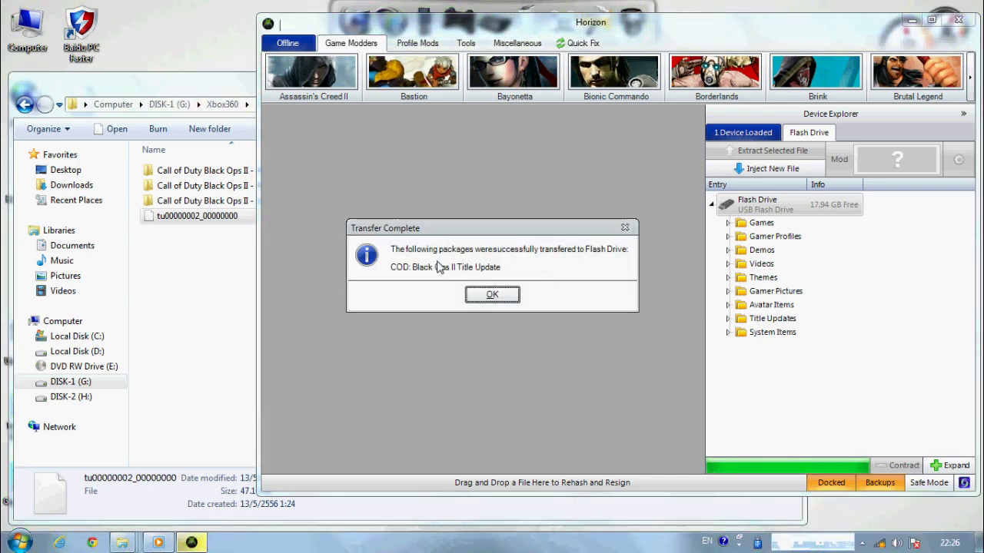
left_click(503, 297)
Open the Nuketown folder's 415608C3 > 00000002 subfolder, widen the name column to show full file names, and select the file starting with 96C87E4A
left_click(215, 284)
double_click(227, 169)
double_click(202, 172)
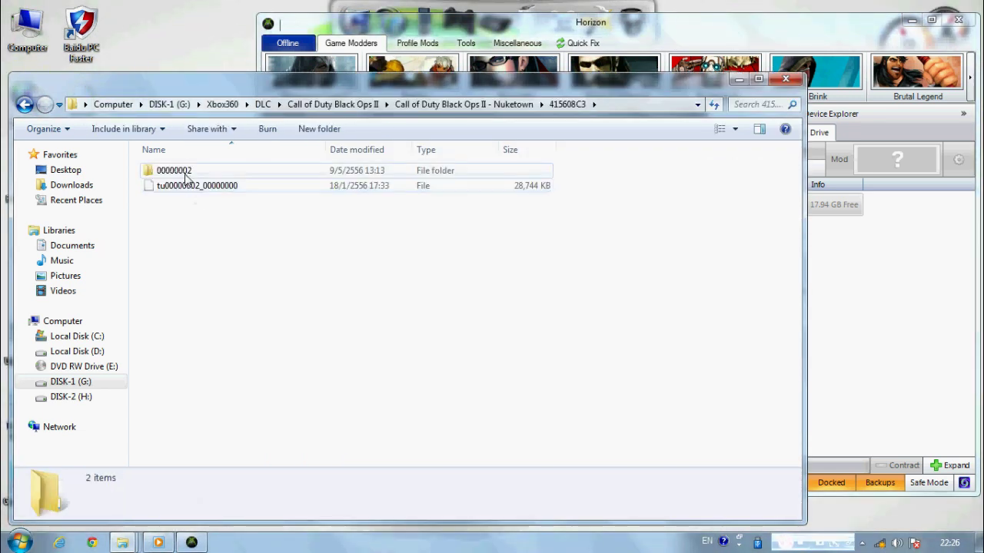
double_click(176, 169)
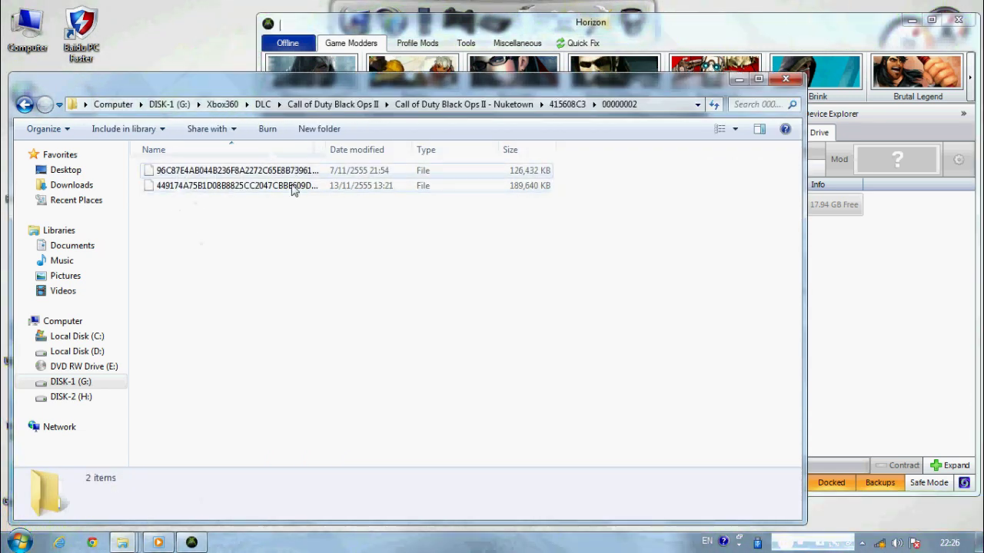
left_click_drag(328, 153, 454, 153)
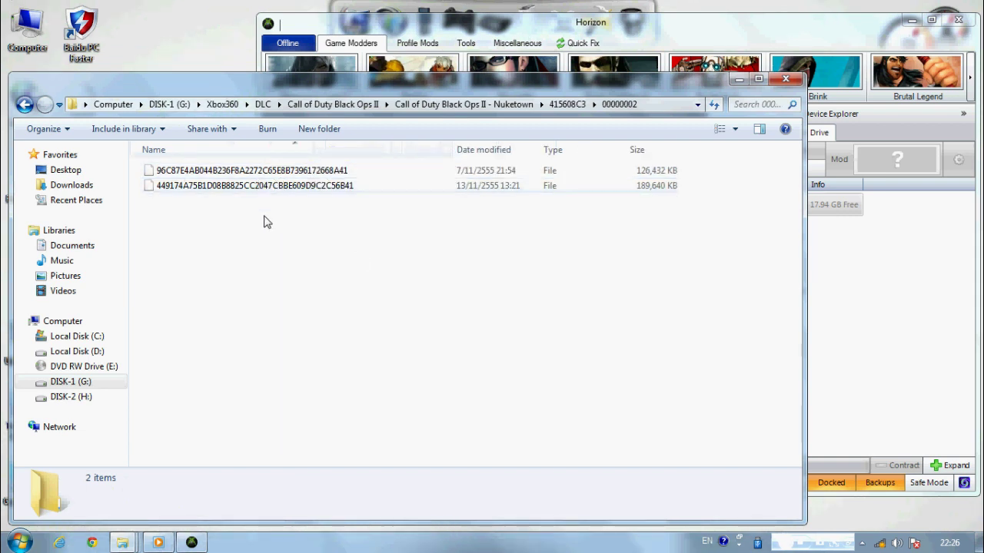
left_click(308, 176)
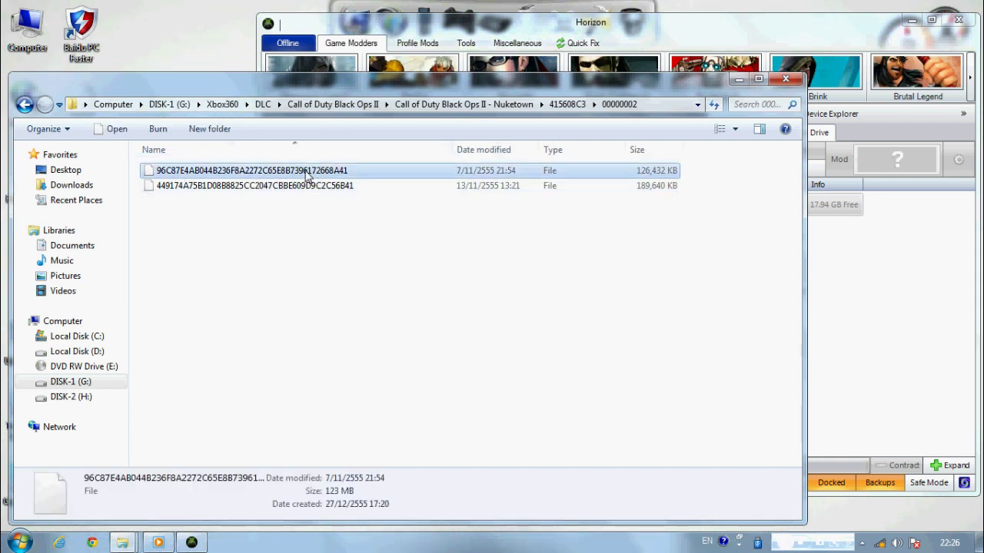
Start a file injection for the Flash Drive in Horizon and browse to Call of Duty Black Ops II - Nuketown > 415608C3 > 00000002
left_click(872, 300)
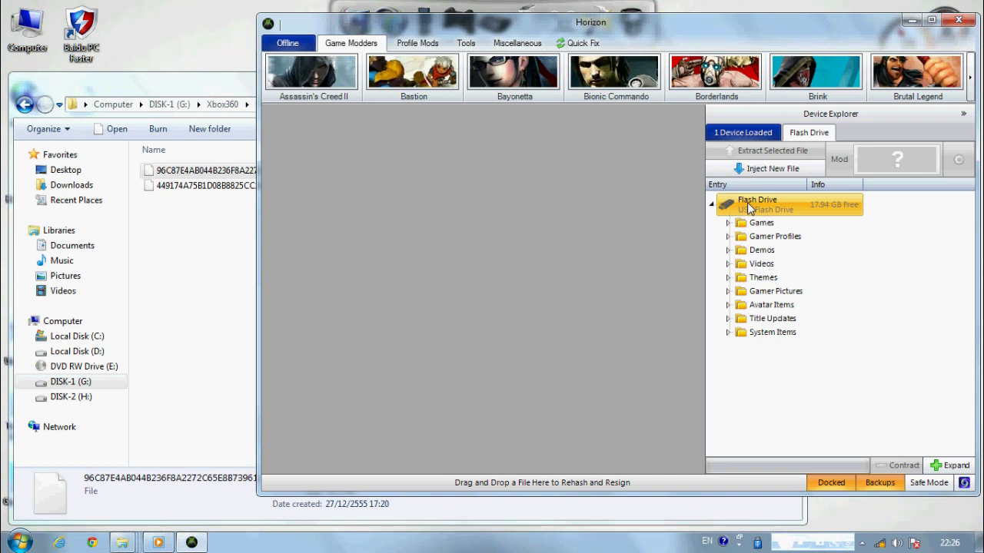
right_click(747, 202)
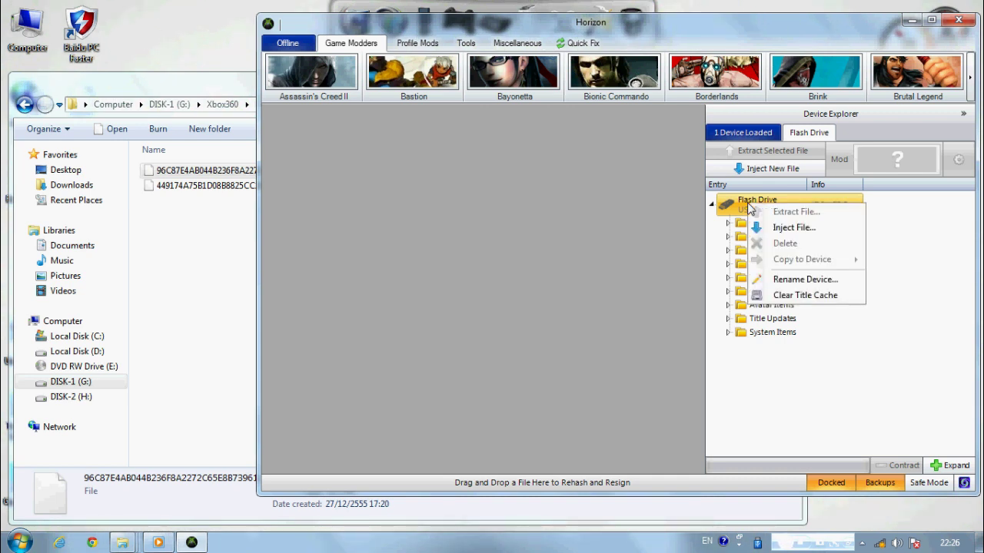
left_click(800, 229)
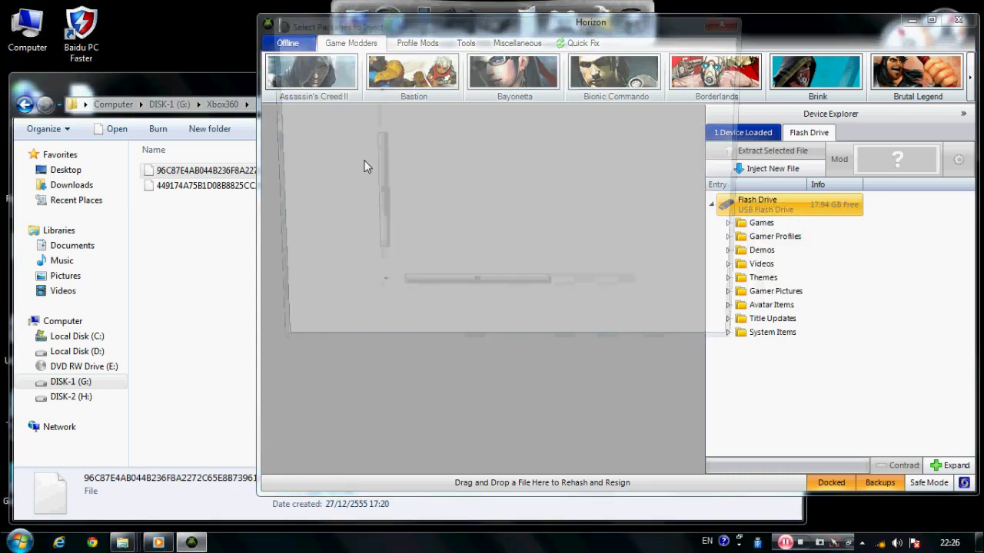
left_click_drag(435, 23, 226, 23)
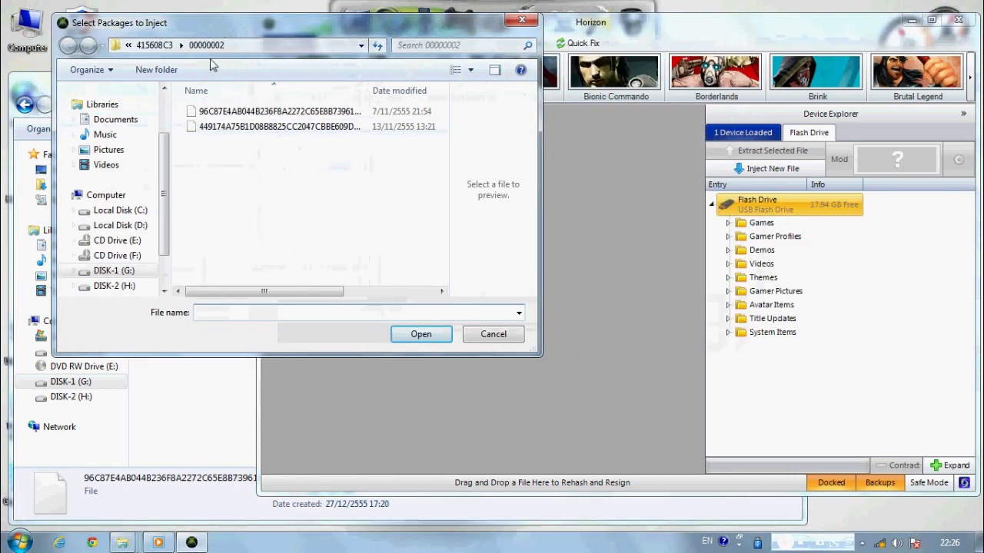
left_click(154, 45)
left_click(154, 46)
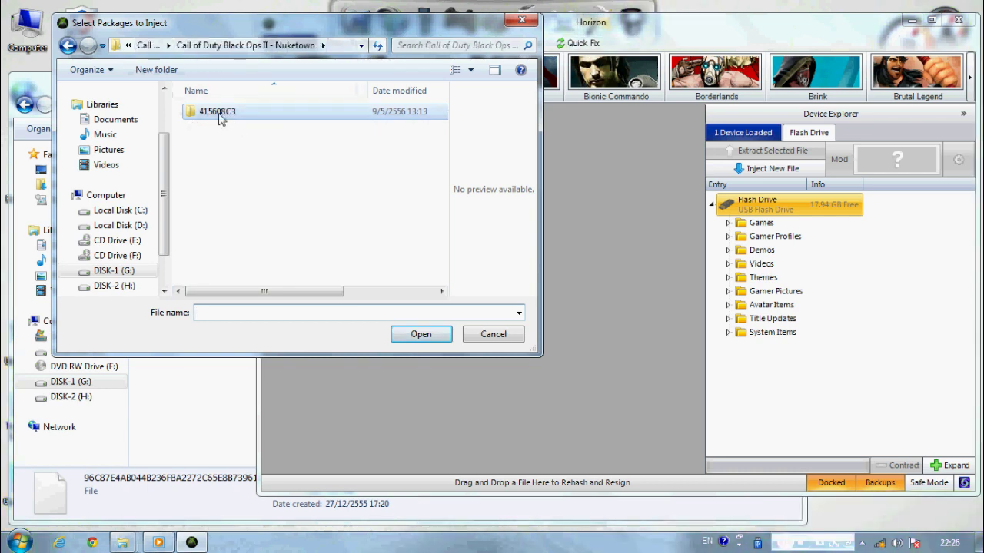
left_click(154, 46)
double_click(238, 116)
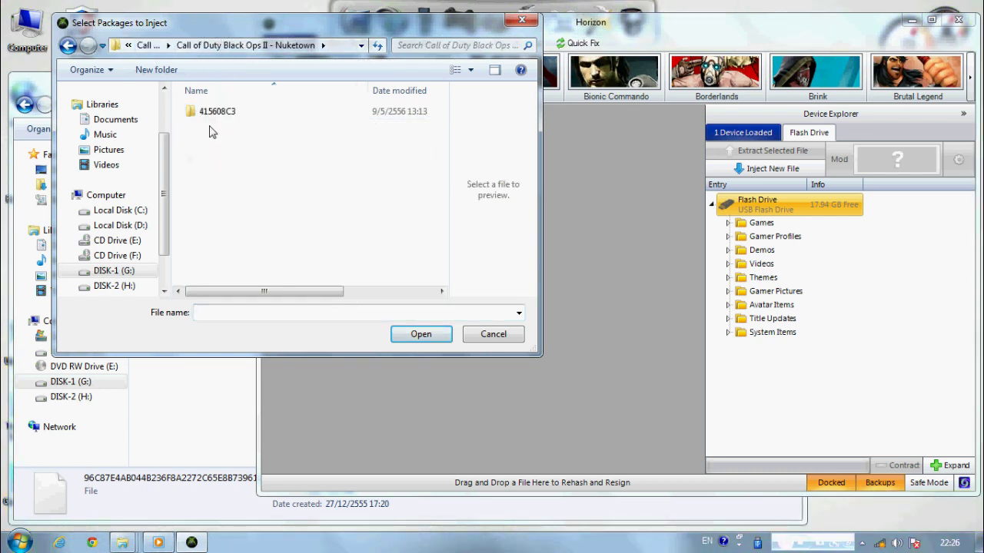
double_click(218, 114)
double_click(219, 114)
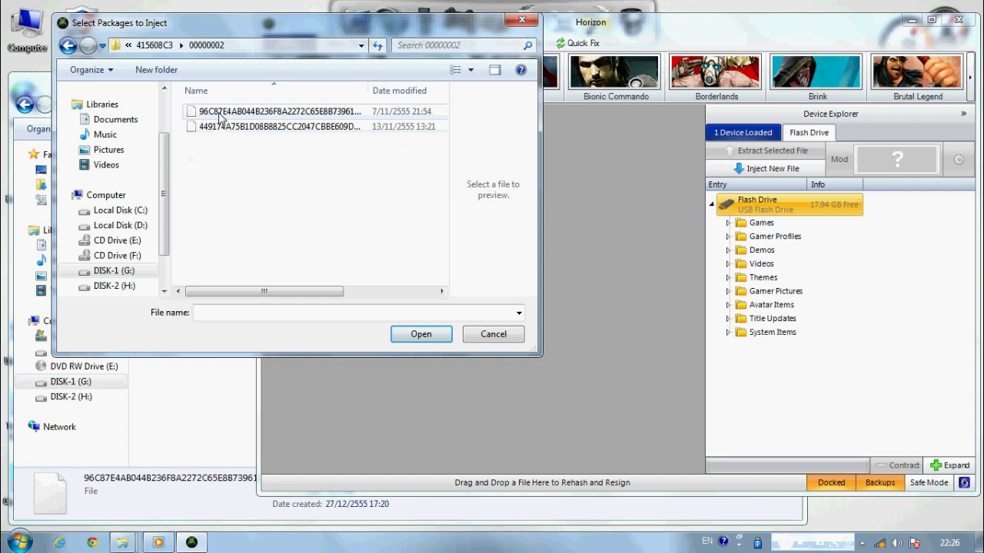
Inject only the package file starting with 96C87E4A into the Flash Drive, overwriting the existing Nuketown 2025 content
left_click(221, 115)
left_click_drag(292, 166, 244, 107)
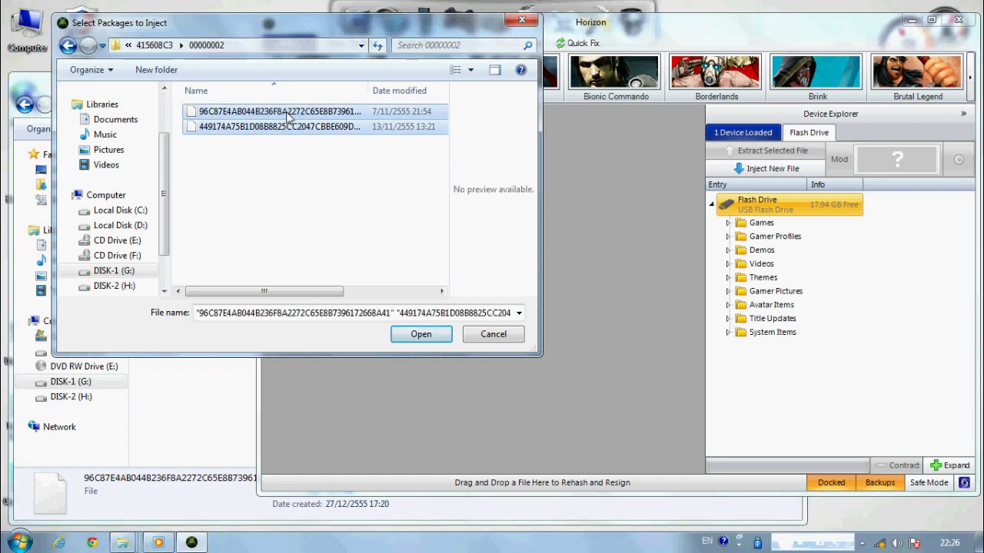
left_click(288, 113)
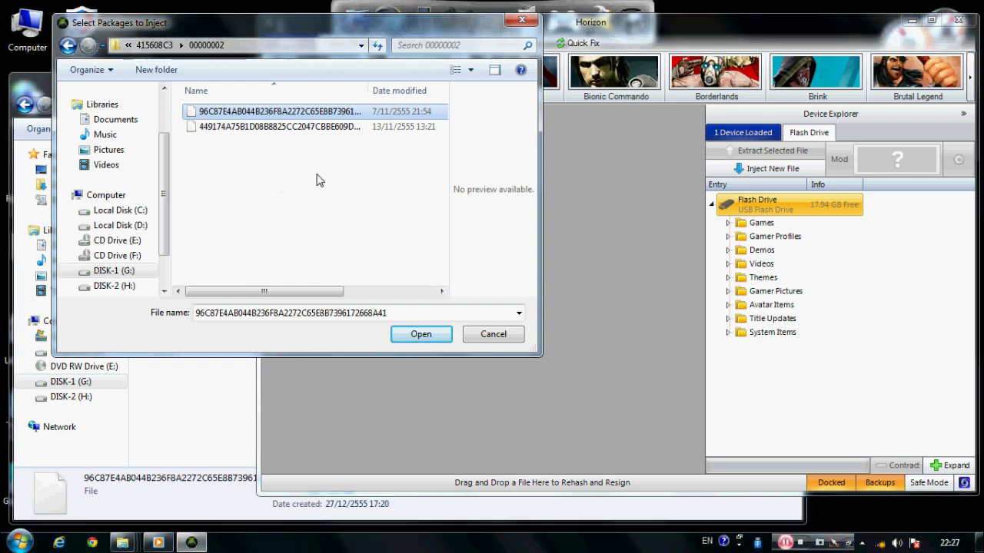
left_click(420, 335)
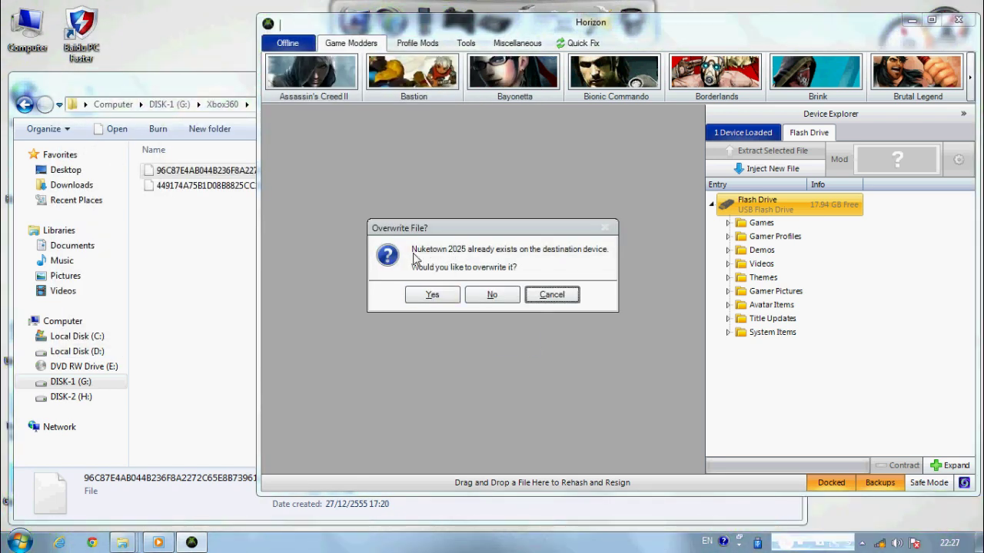
left_click(415, 300)
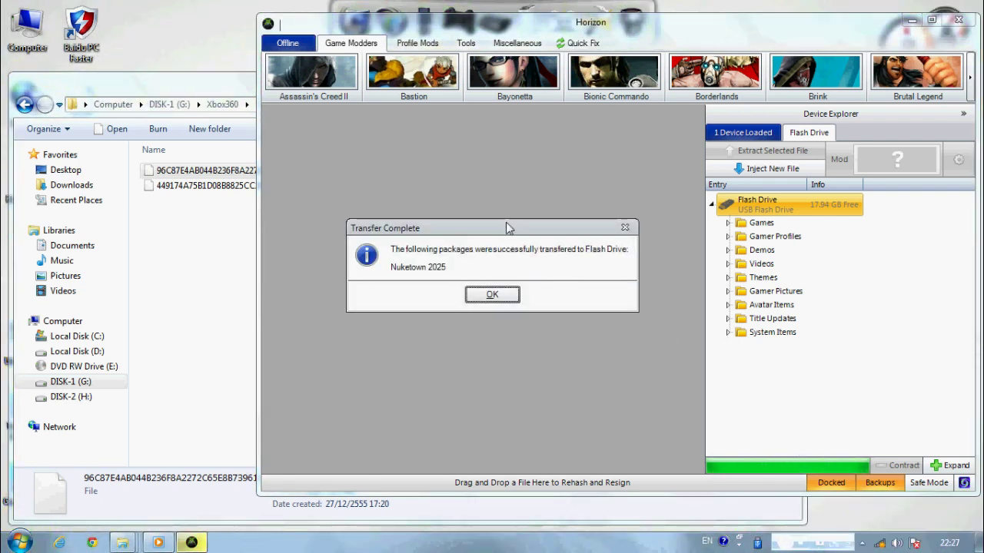
left_click(504, 296)
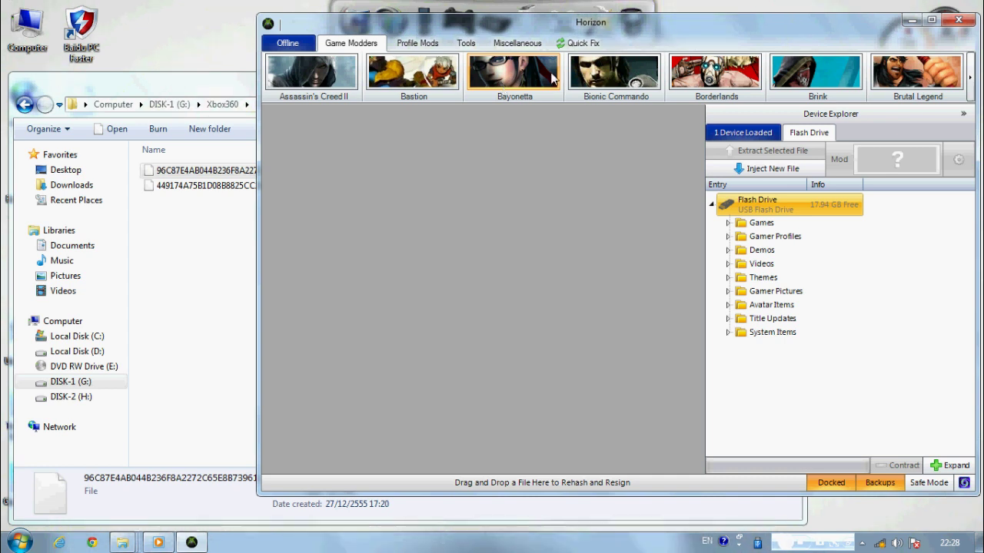
left_click(628, 80)
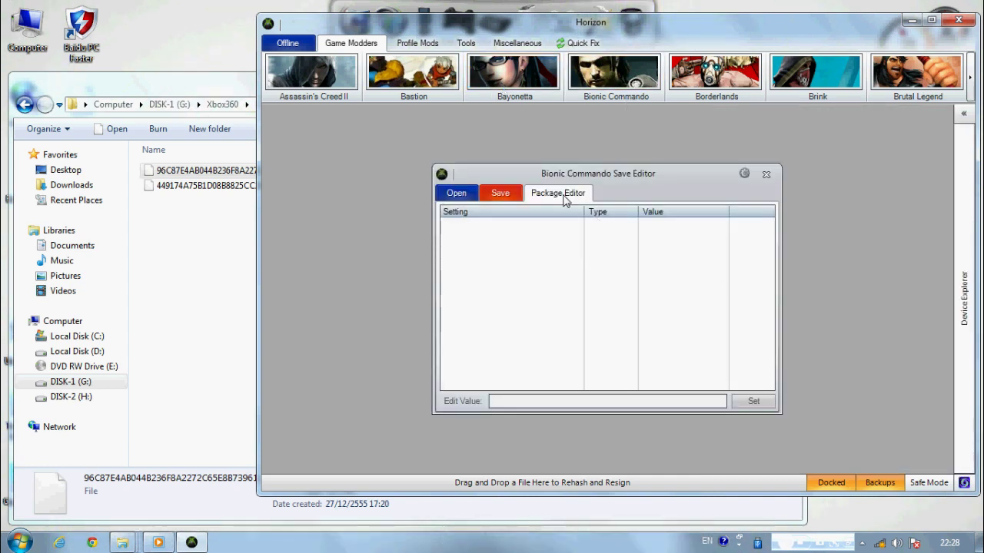
left_click(764, 176)
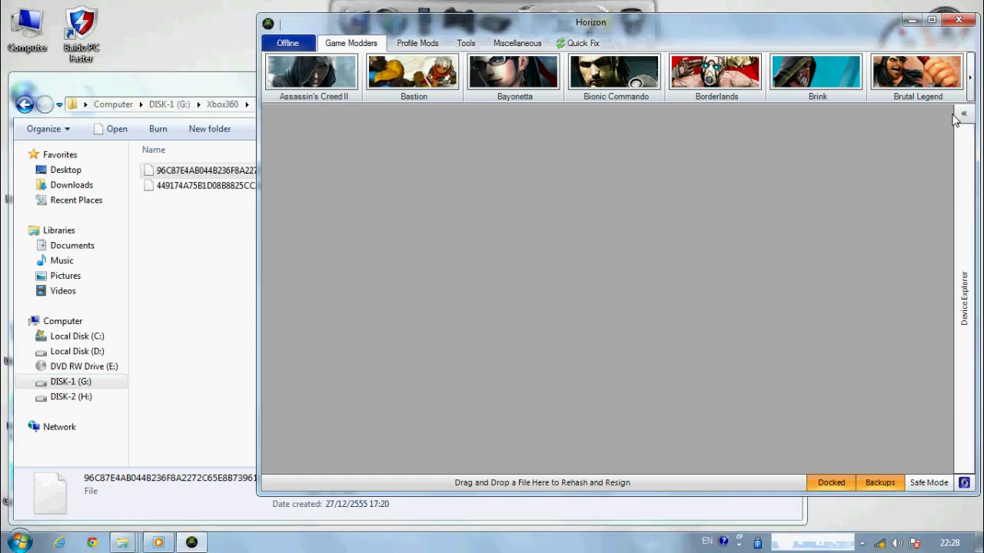
left_click(964, 116)
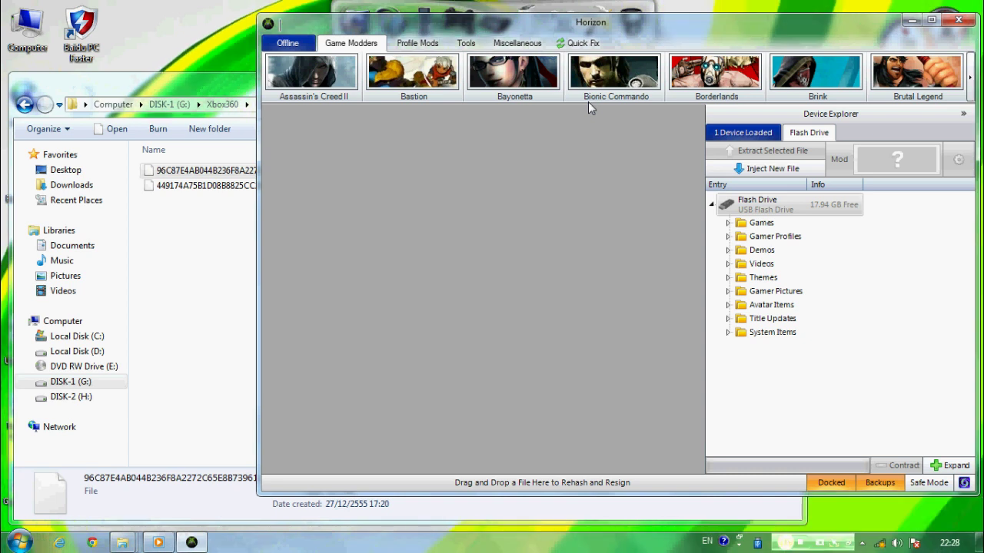